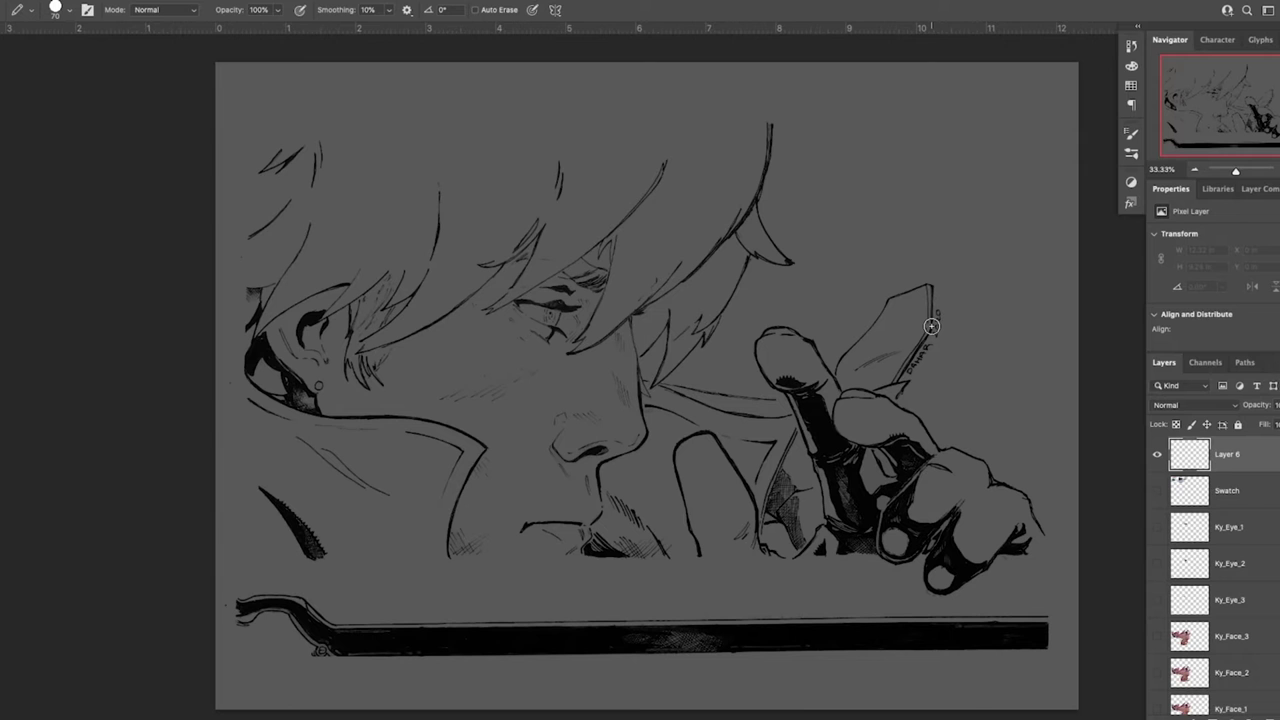
Sketch a red sun with short rays in the upper-right corner of the canvas to mark the light source
key(Tab)
key(Tab)
key(Tab)
drag(976, 60, 1082, 133)
drag(957, 77, 898, 102)
drag(975, 107, 932, 144)
drag(996, 123, 975, 165)
drag(1030, 145, 1028, 186)
drag(1075, 150, 1074, 182)
drag(958, 57, 902, 66)
Draw red arrows from the sun toward the hair, face and gloved hand to show the light direction
drag(893, 136, 800, 180)
drag(1028, 230, 962, 335)
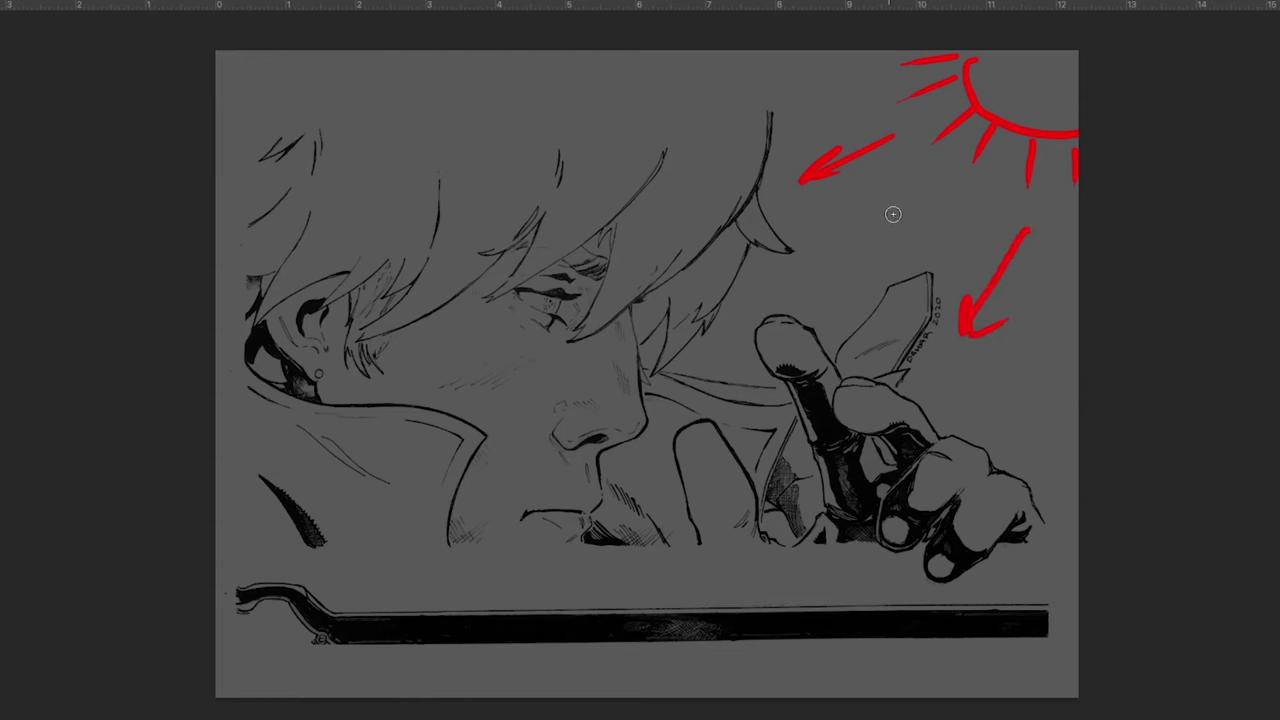
drag(900, 208, 776, 295)
drag(816, 290, 778, 296)
drag(832, 52, 730, 88)
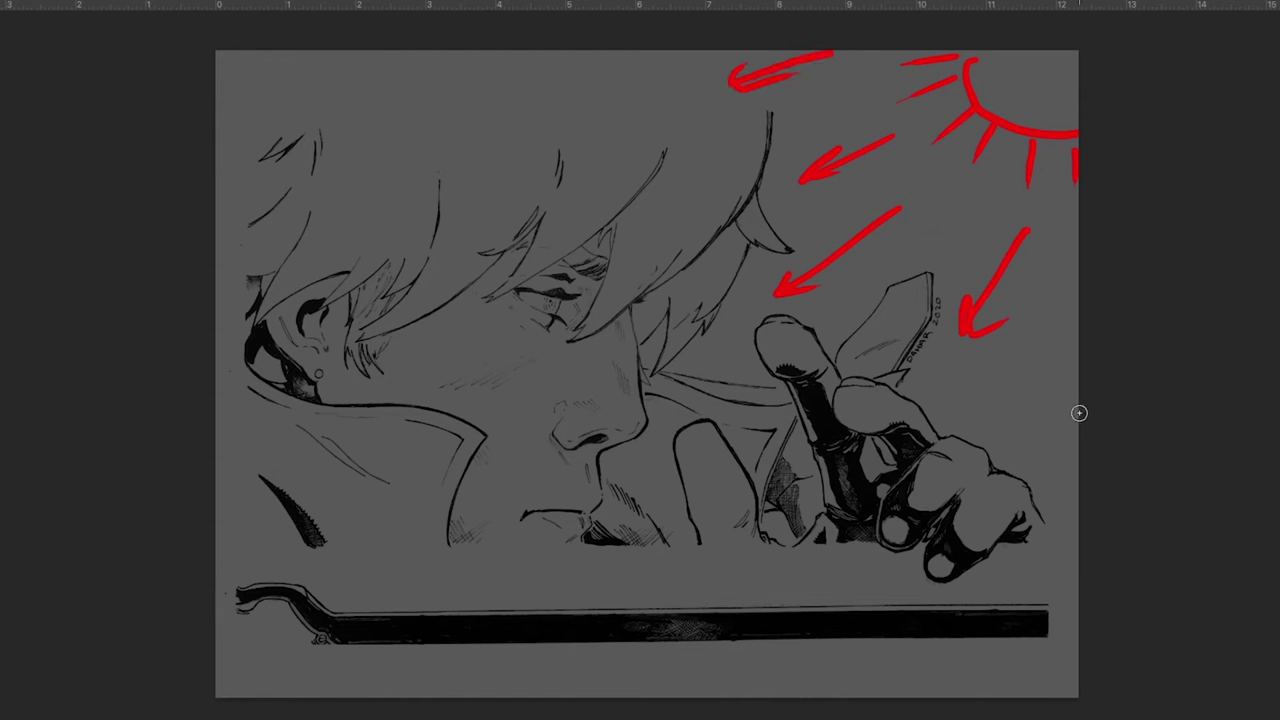
Clear the red sun and arrows from the annotation layer and remove the selection
key(Tab)
key(Tab)
key(Tab)
key(ctrl+a)
key(Delete)
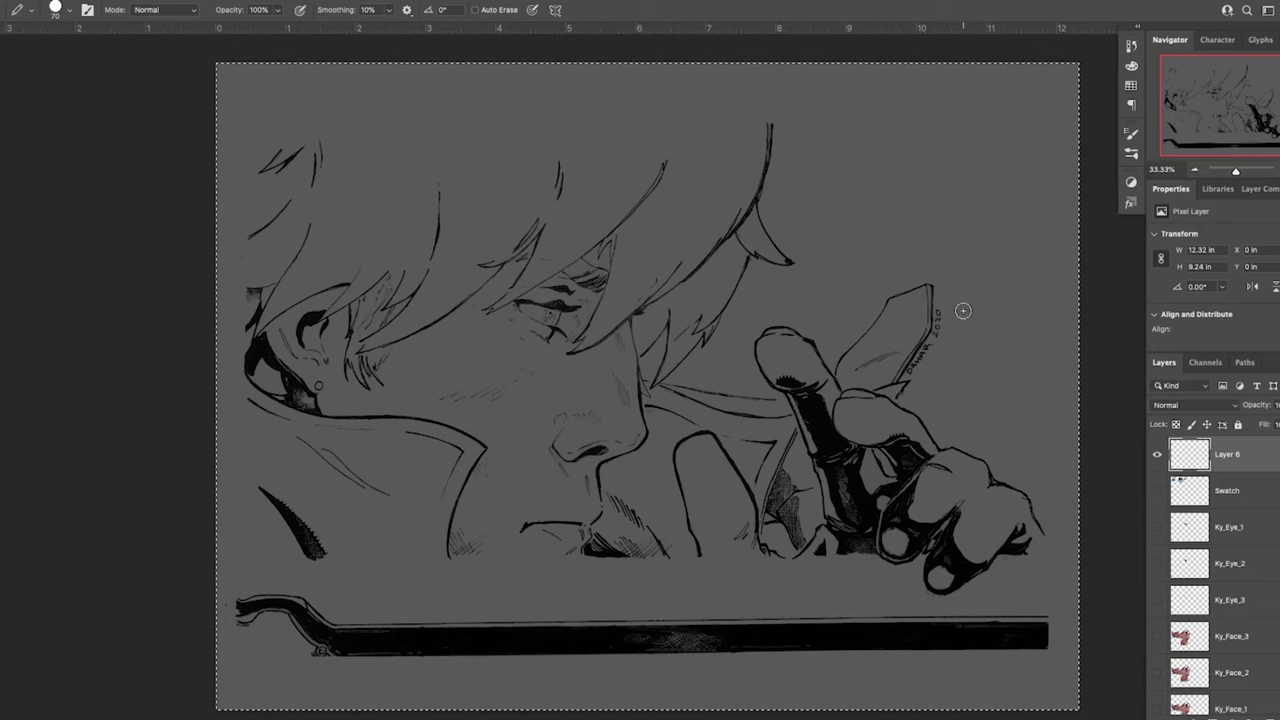
key(ctrl+d)
key(Tab)
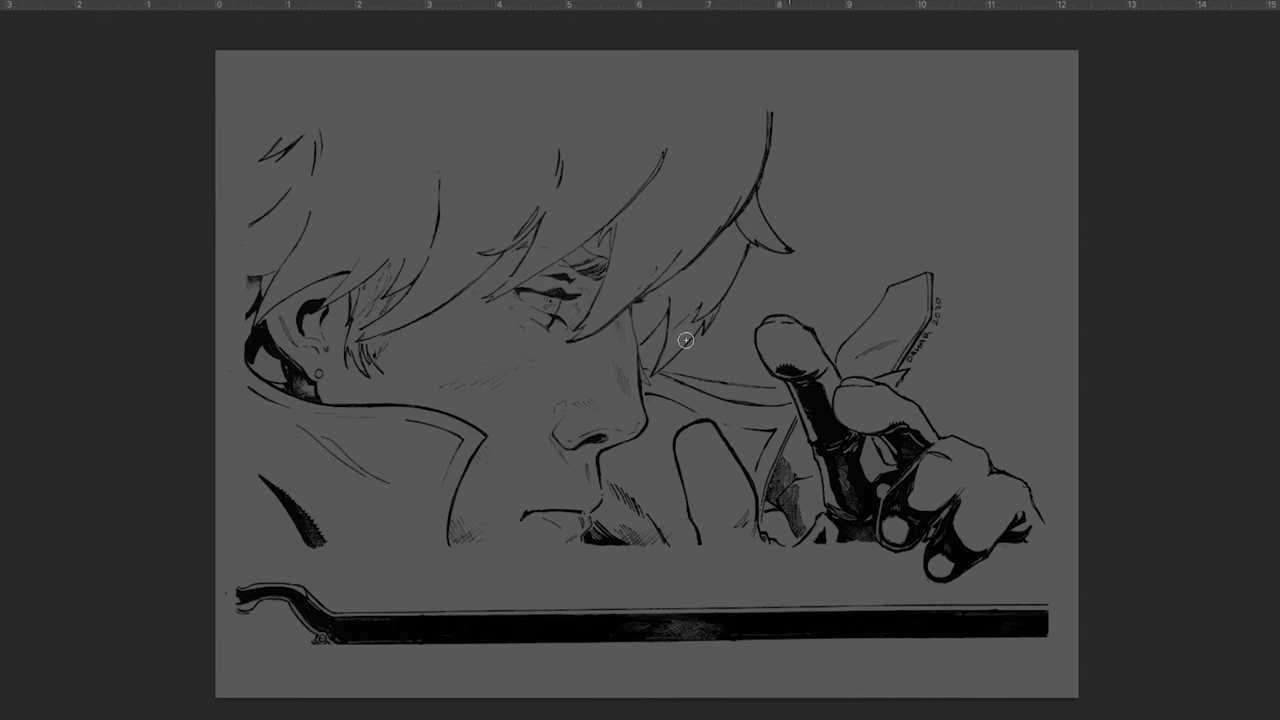
Outline in red the areas catching light on the nose, cheek, thumb and gloved fingers, and mark the light direction above the hair
mouse_move(635, 413)
mouse_down()
mouse_move(569, 407)
mouse_move(604, 428)
mouse_up()
drag(685, 432, 745, 458)
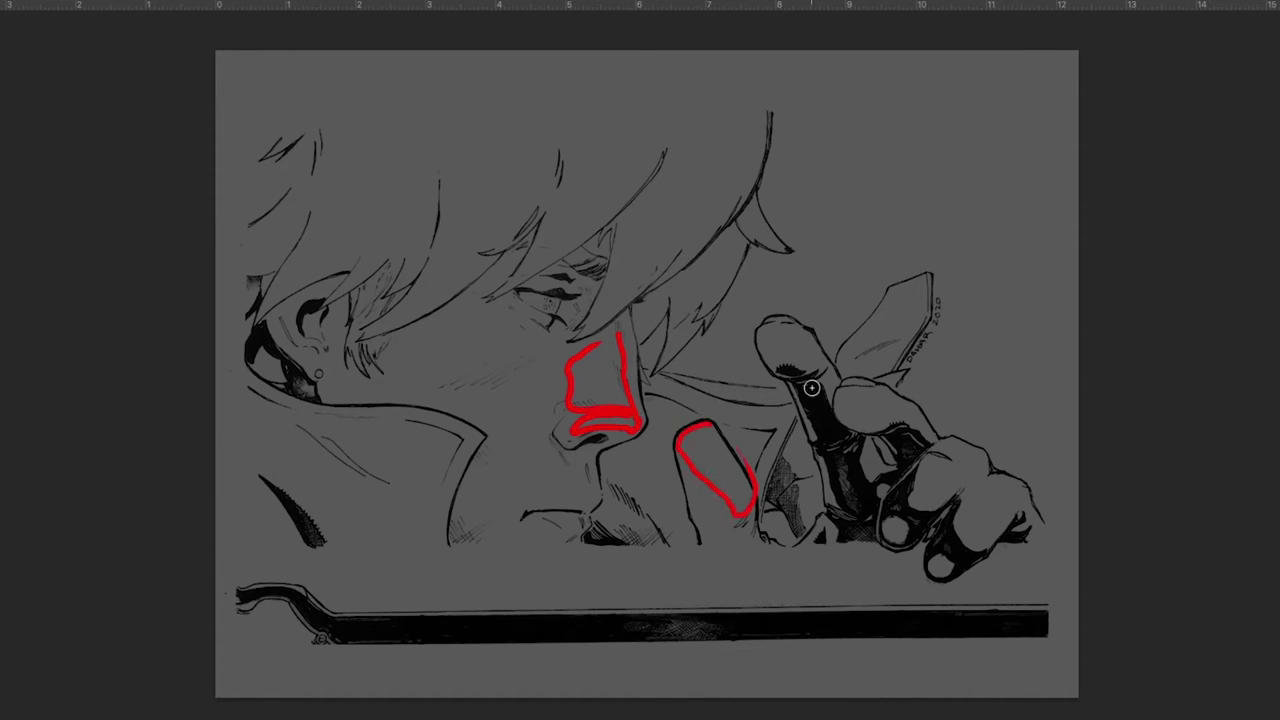
mouse_move(784, 317)
mouse_down()
mouse_move(819, 367)
mouse_move(954, 458)
mouse_move(912, 500)
mouse_move(962, 487)
mouse_move(965, 442)
mouse_move(984, 480)
mouse_move(981, 535)
mouse_move(1045, 518)
mouse_up()
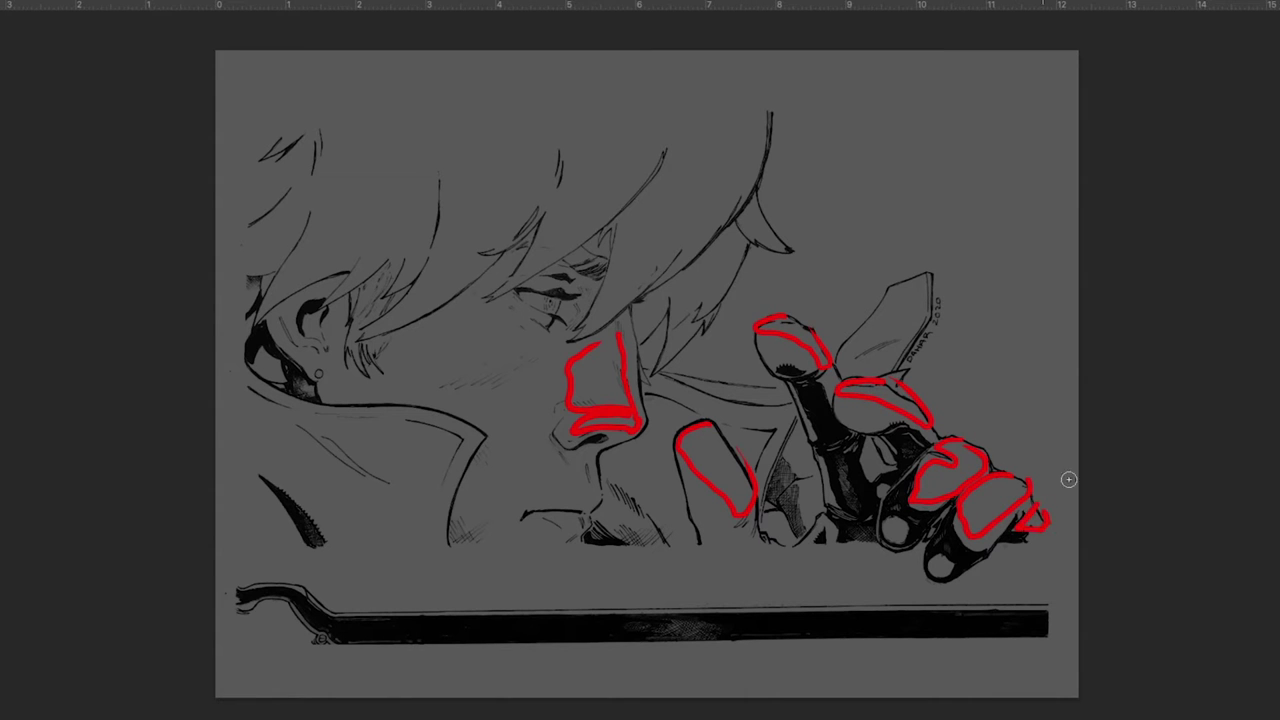
mouse_move(780, 62)
mouse_down()
mouse_move(717, 94)
mouse_move(760, 98)
mouse_up()
mouse_move(410, 342)
mouse_down()
mouse_move(535, 337)
mouse_move(396, 368)
mouse_up()
mouse_move(477, 400)
mouse_down()
mouse_move(523, 491)
mouse_move(546, 382)
mouse_up()
Erase all the red light-area outlines from the annotation layer and deselect
key(ctrl+a)
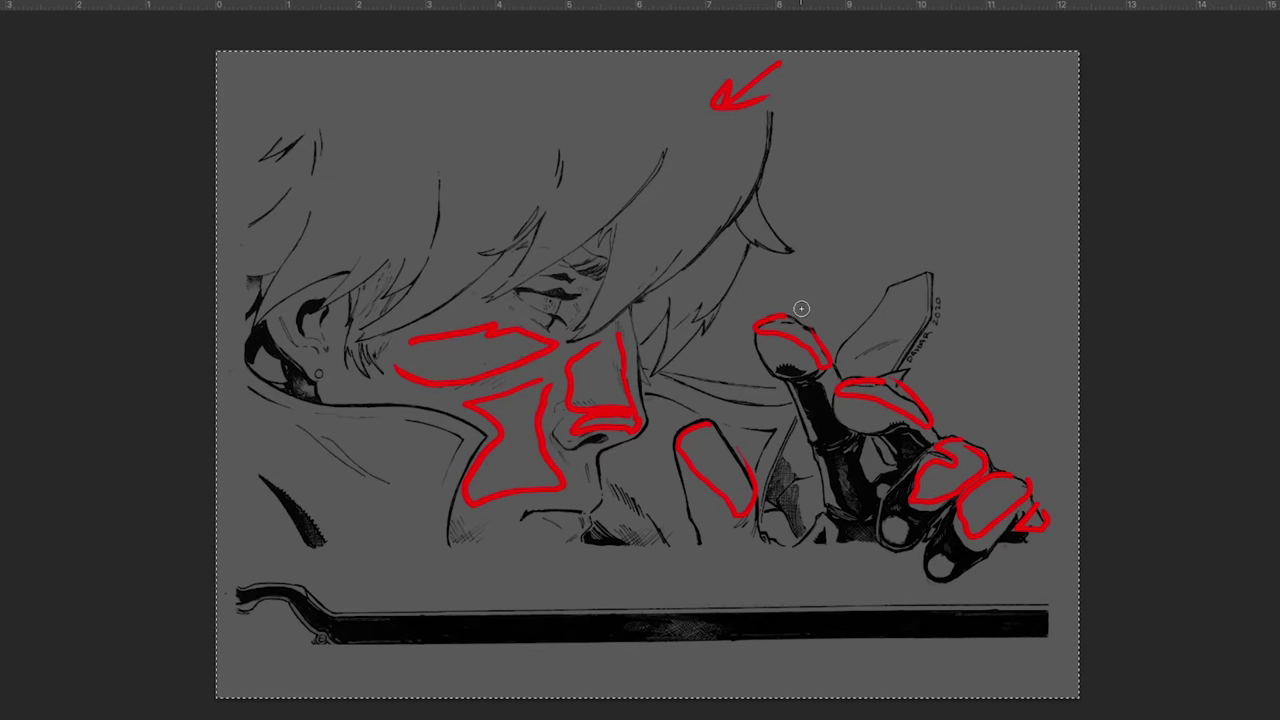
key(Delete)
key(ctrl+d)
Mark the light areas on the hair and the jacket collar with freehand strokes
mouse_move(274, 86)
mouse_down()
mouse_move(434, 174)
mouse_move(651, 211)
mouse_move(500, 64)
mouse_up()
mouse_move(762, 192)
mouse_down()
mouse_move(786, 247)
mouse_move(759, 194)
mouse_move(750, 252)
mouse_up()
drag(338, 436, 400, 468)
drag(296, 472, 392, 535)
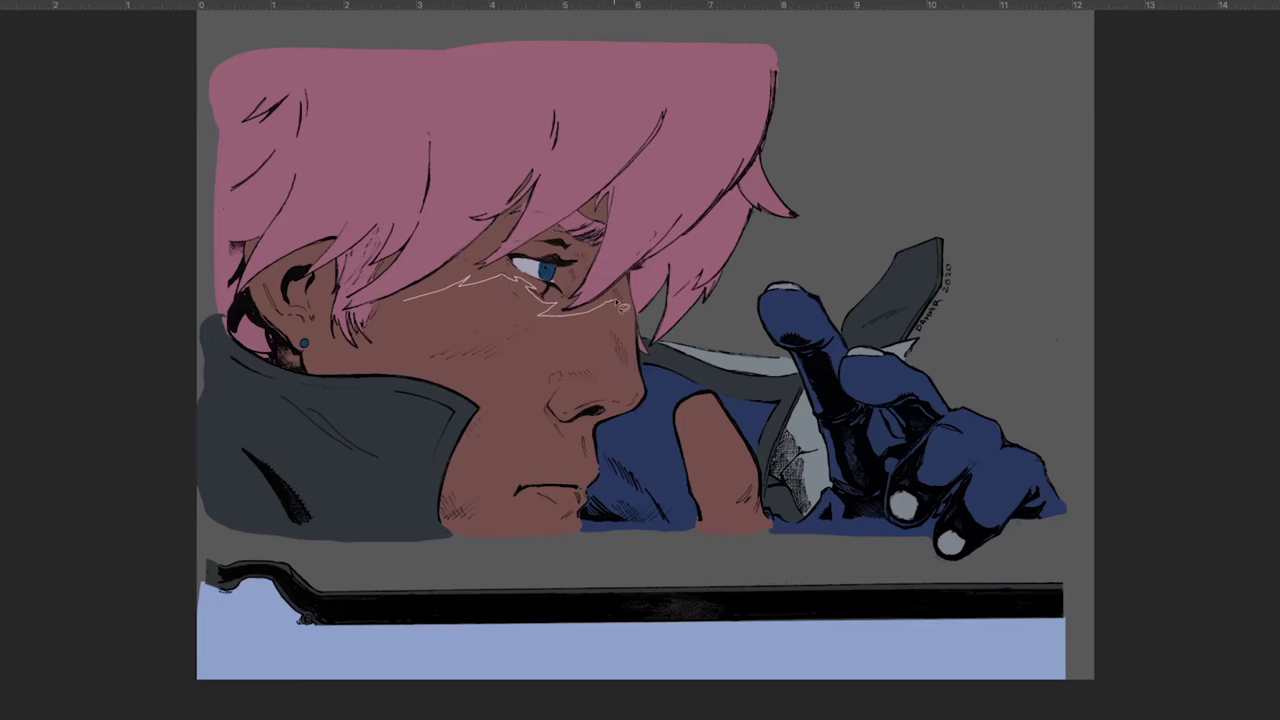
Lasso the lit skin areas across the cheek, nose, jaw, ear and thumb
mouse_move(649, 397)
mouse_down()
mouse_move(564, 408)
mouse_move(564, 450)
mouse_move(600, 468)
mouse_move(534, 478)
mouse_move(510, 504)
mouse_move(566, 518)
mouse_move(470, 526)
mouse_move(487, 429)
mouse_move(452, 394)
mouse_up()
mouse_move(330, 377)
mouse_down()
mouse_move(364, 345)
mouse_move(400, 300)
mouse_up()
drag(331, 271, 318, 326)
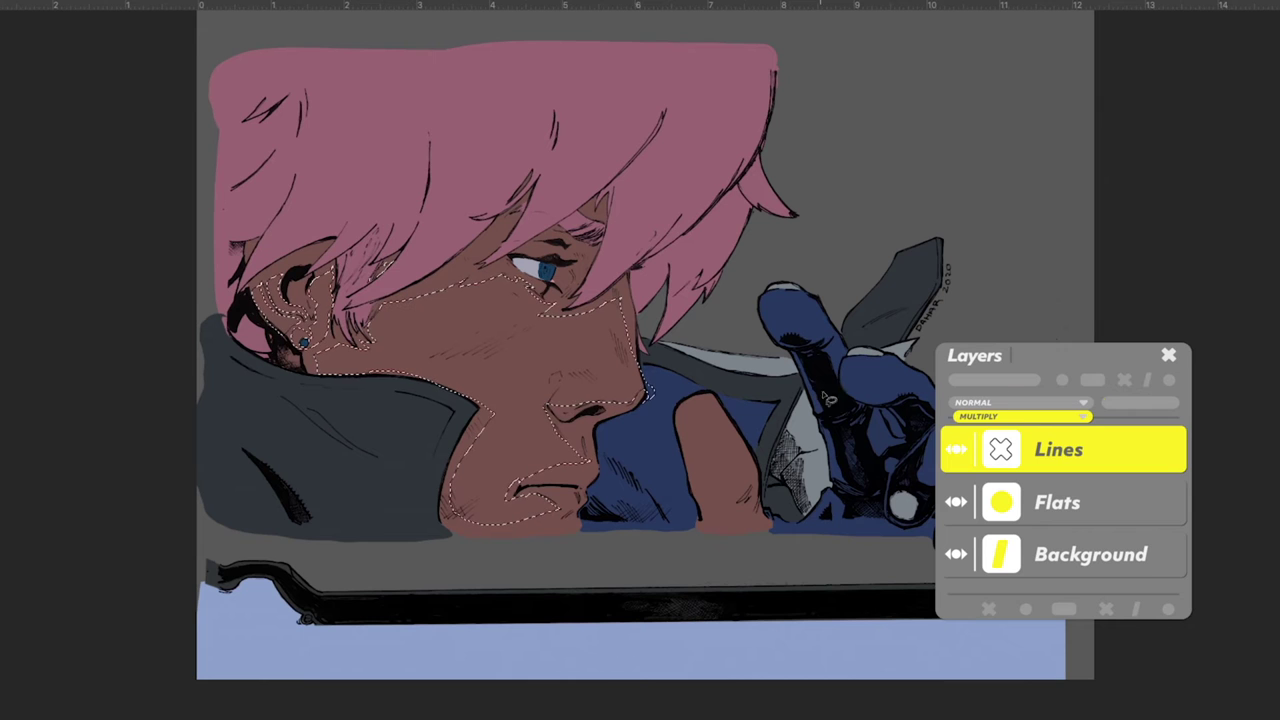
mouse_move(688, 450)
mouse_down()
mouse_move(774, 531)
mouse_move(767, 440)
mouse_move(718, 391)
mouse_up()
Brush a soft lighter skin tone into the selected face, ear and thumb areas, then deselect
key(b)
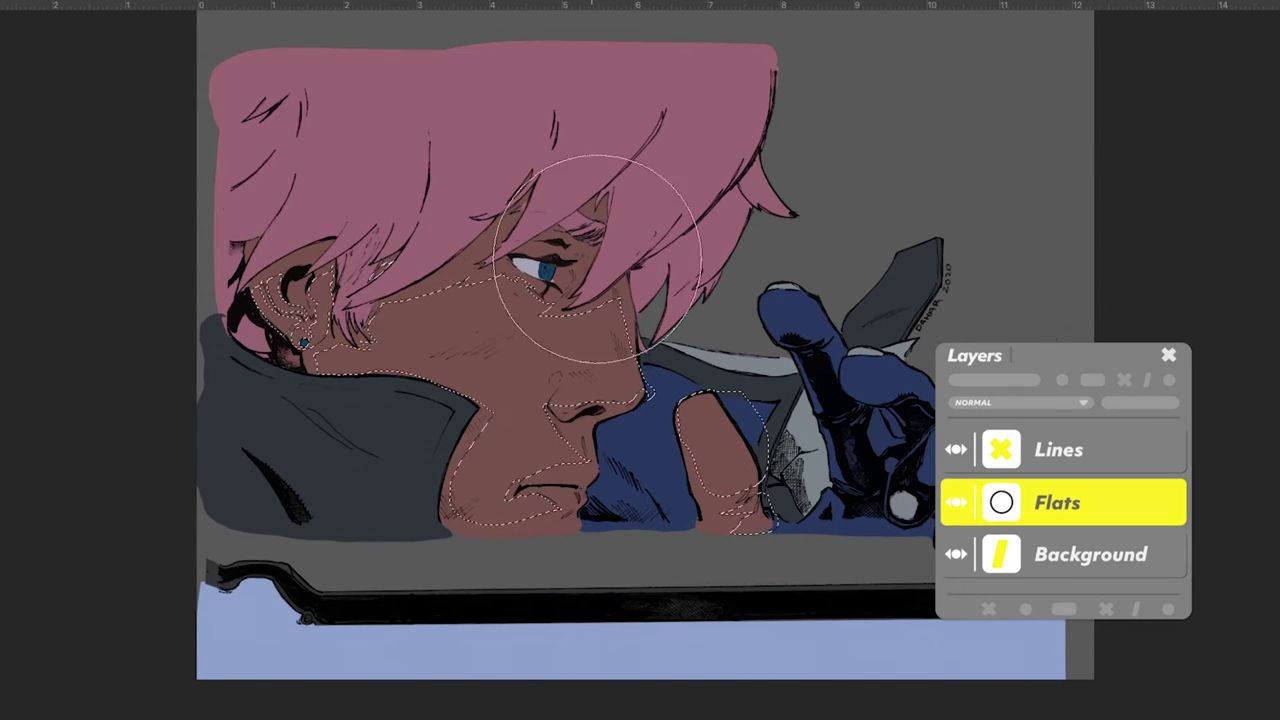
drag(500, 259, 380, 345)
key(ctrl+plus)
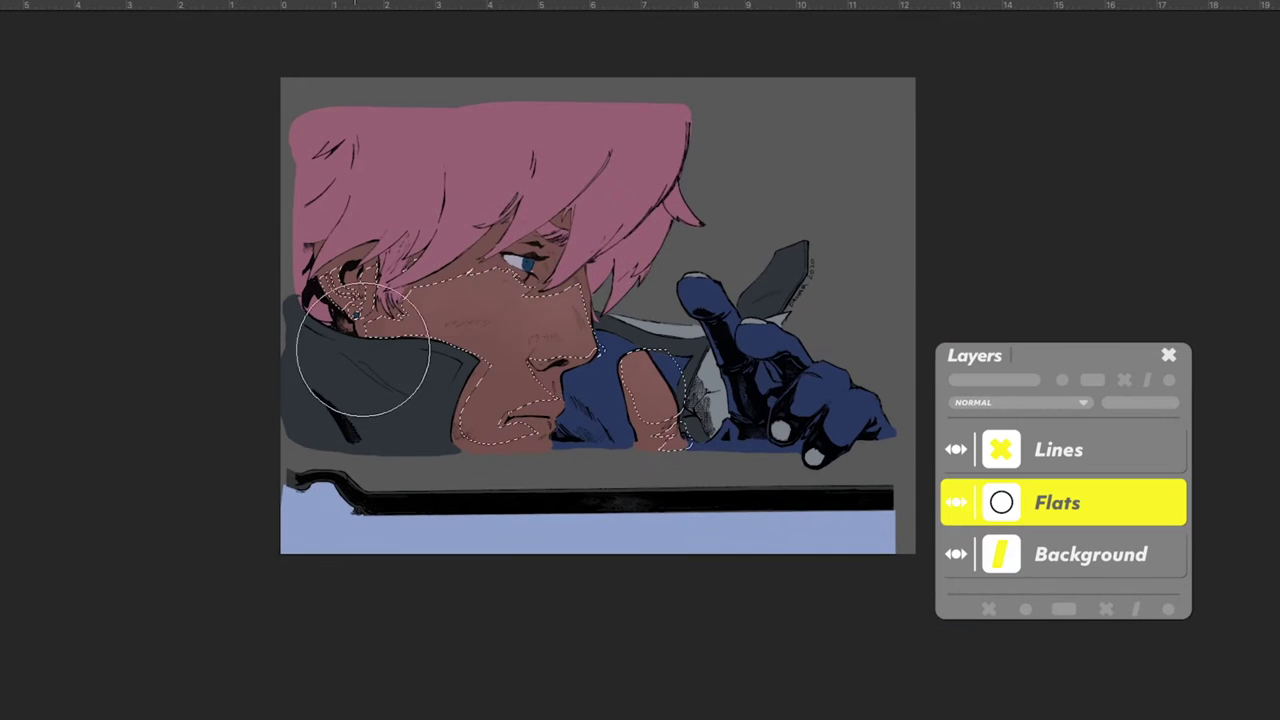
key(ctrl+plus)
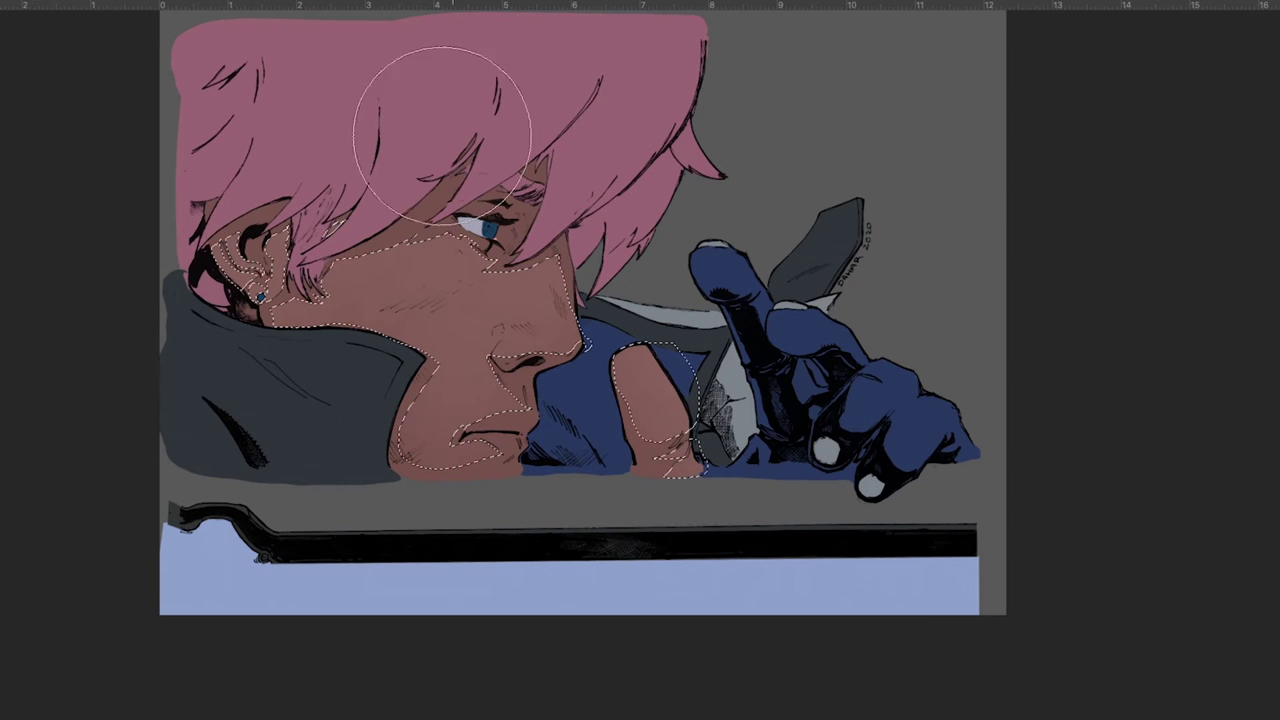
key(ctrl+d)
key(ctrl+z)
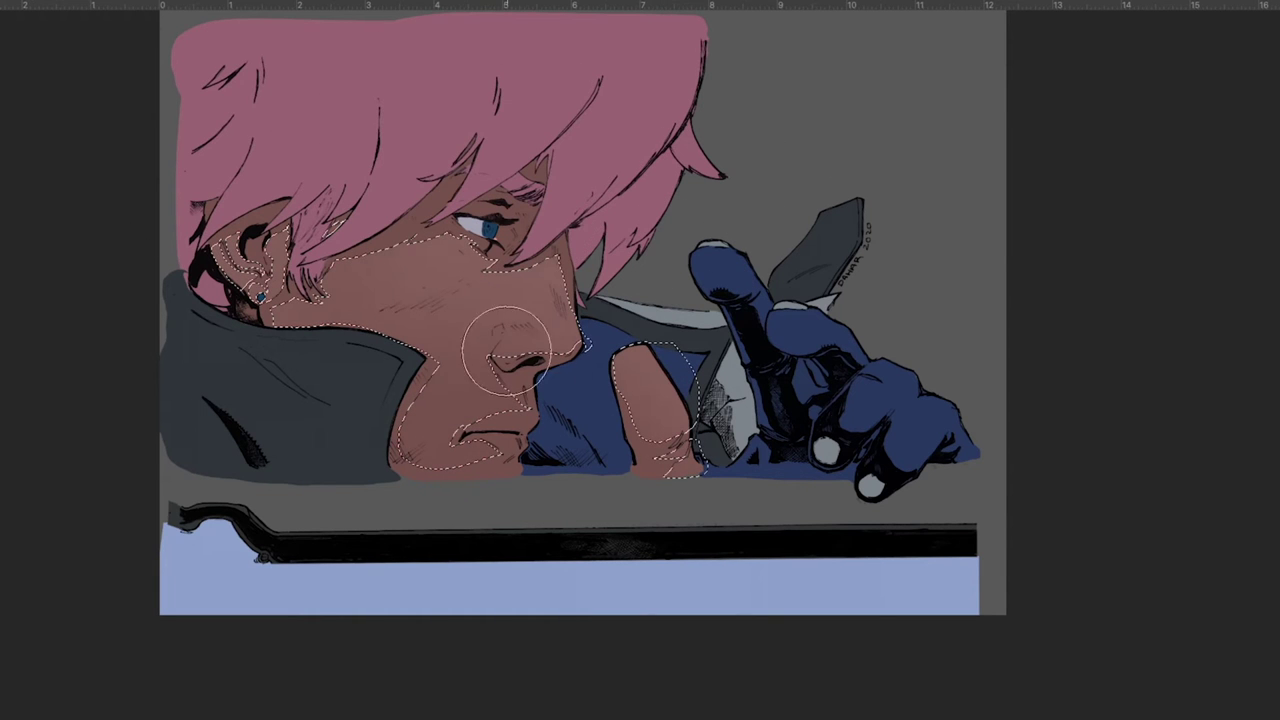
key(ctrl+d)
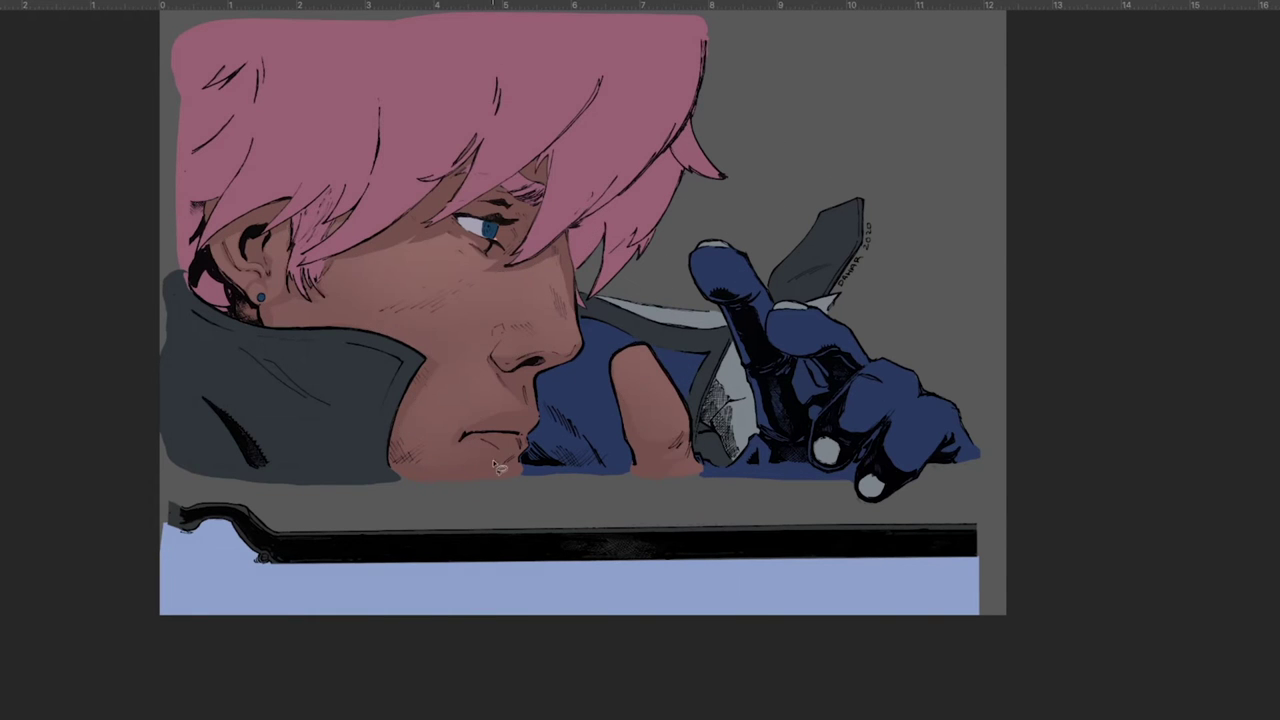
Lasso the small area at the chin below the mouth, brush it lighter and deselect
drag(476, 481, 522, 468)
key(b)
key(ctrl+d)
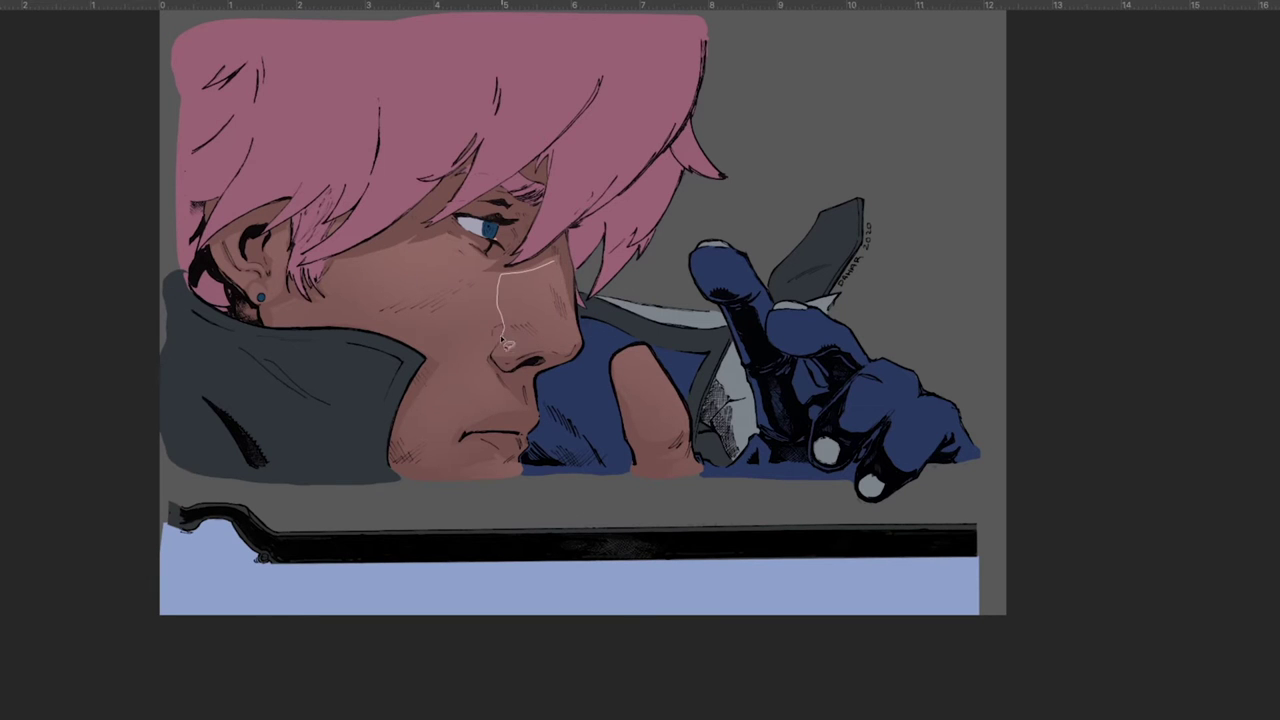
Lasso smaller second-level light areas on the nose, upper cheek, ear, lower face and thumb
drag(558, 325, 560, 326)
drag(412, 242, 338, 298)
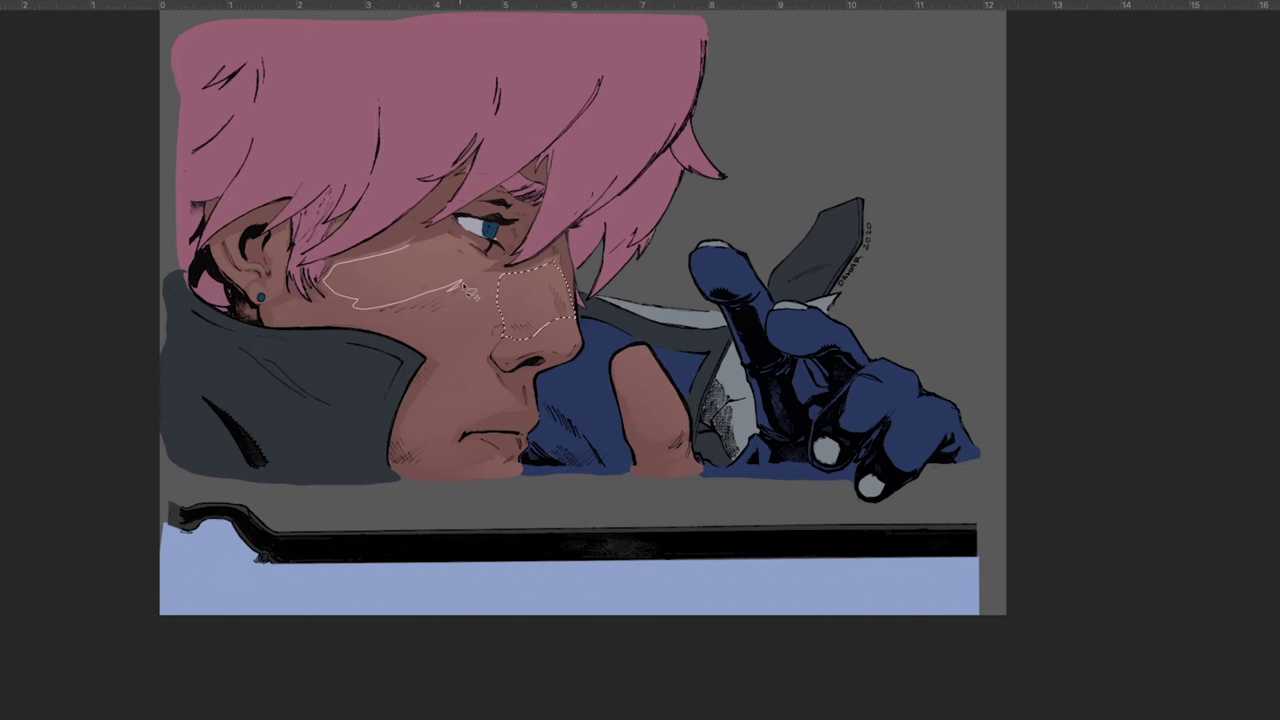
drag(429, 243, 404, 249)
drag(285, 235, 258, 298)
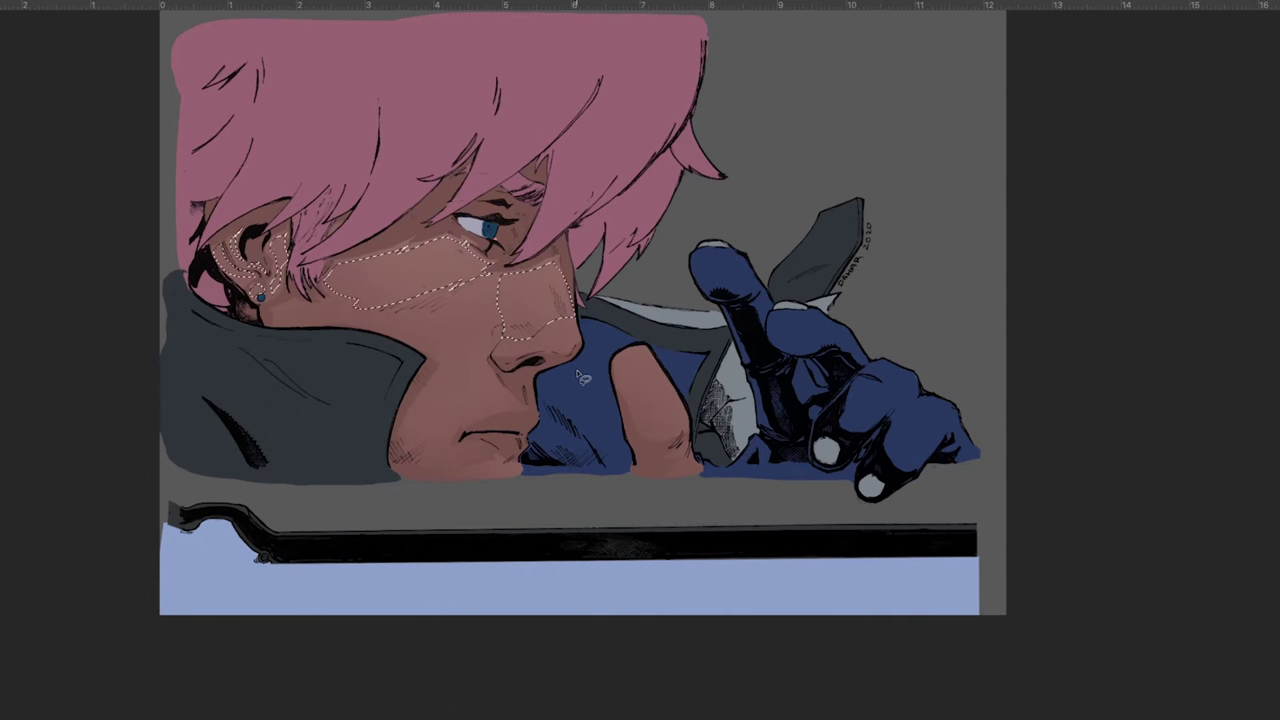
drag(497, 288, 381, 337)
mouse_move(413, 426)
mouse_down()
mouse_move(528, 416)
mouse_move(492, 367)
mouse_up()
drag(502, 312, 498, 292)
mouse_move(694, 415)
mouse_down()
mouse_move(656, 350)
mouse_move(688, 436)
mouse_move(694, 424)
mouse_up()
mouse_move(698, 440)
mouse_down()
mouse_move(670, 463)
mouse_move(705, 464)
mouse_up()
drag(500, 300, 504, 312)
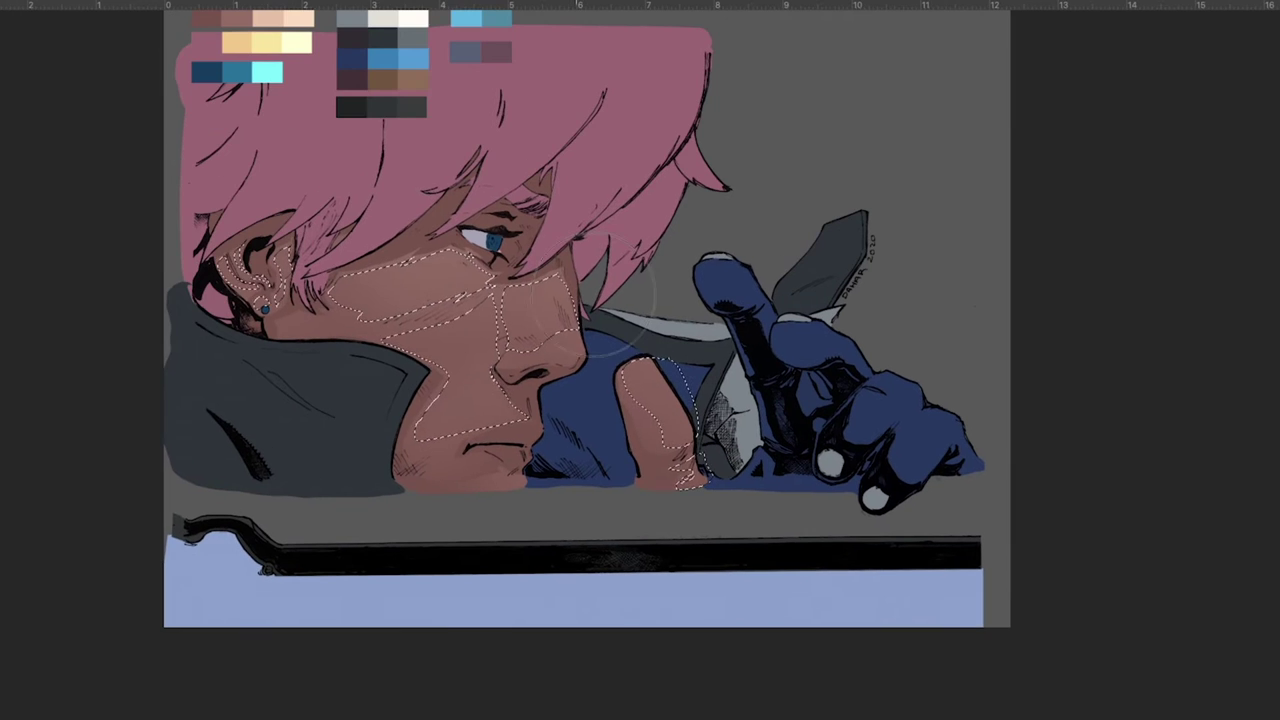
Hide the colour swatches, brush a brighter skin tone into the selected areas and deselect
key(ctrl+comma)
drag(724, 418, 728, 440)
drag(580, 301, 572, 308)
drag(456, 244, 494, 231)
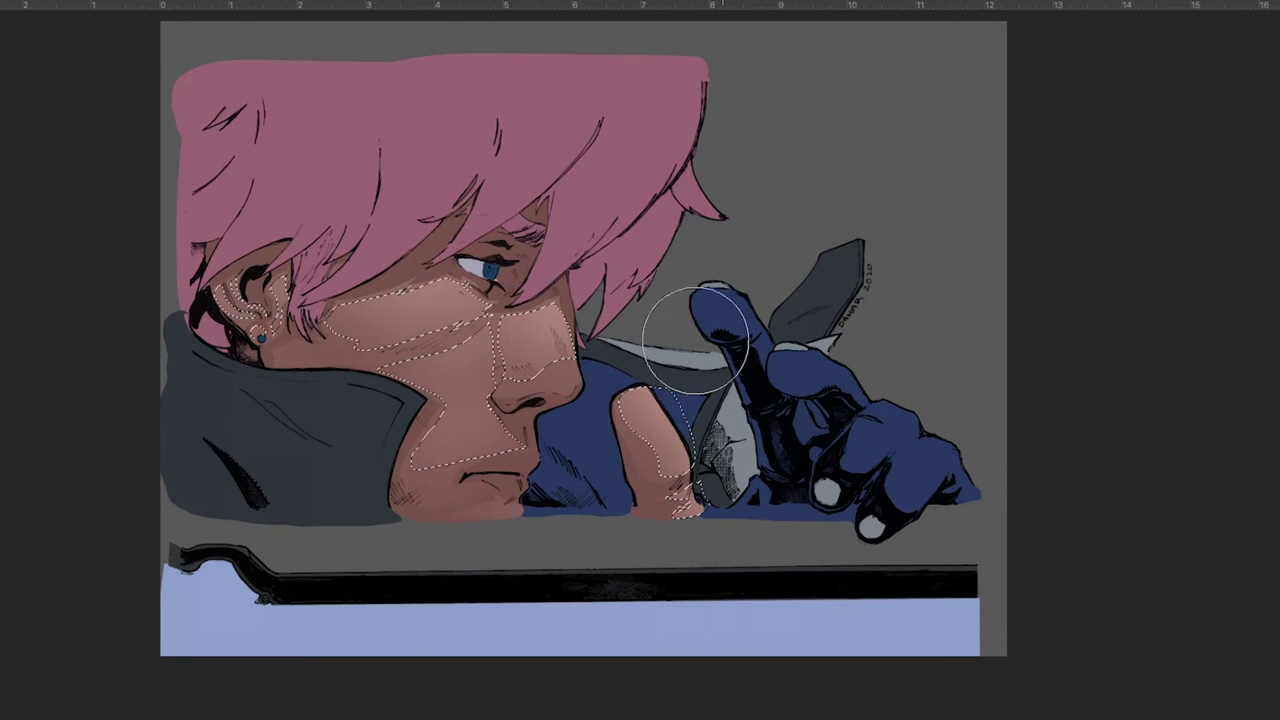
key(ctrl+d)
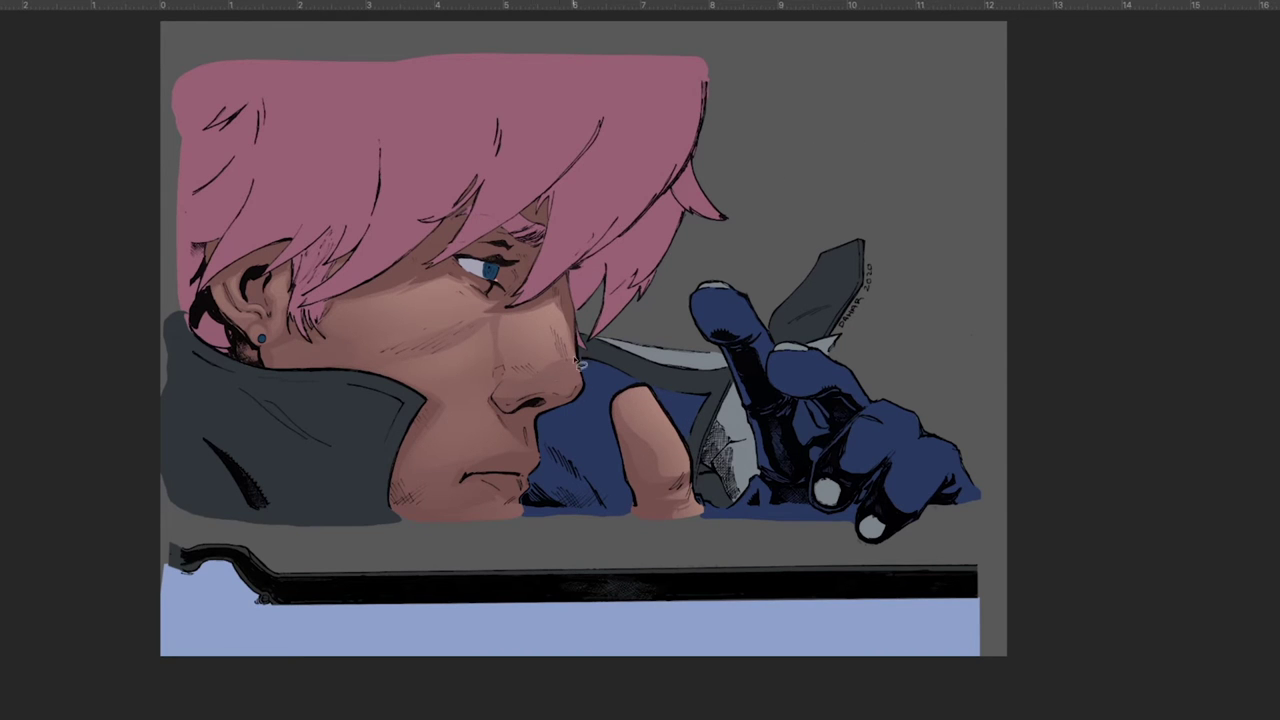
Lasso the tip of the nose, brush a lighter skin tone into it and deselect
mouse_move(527, 391)
mouse_down()
mouse_move(578, 362)
mouse_move(509, 362)
mouse_up()
key(b)
key(ctrl+d)
key(l)
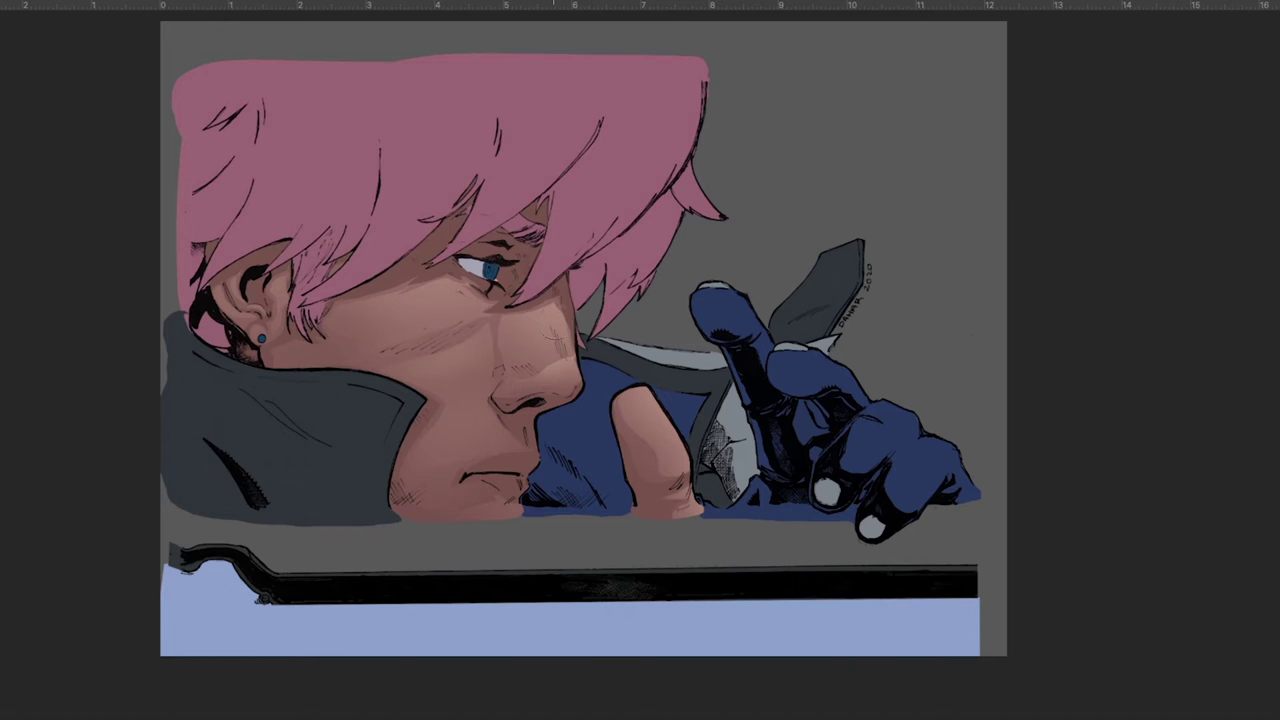
Lasso thin highlight shapes on the nose, under the eye and around the lips, brush them bright and deselect
drag(686, 450, 608, 463)
mouse_move(730, 487)
mouse_down()
mouse_move(699, 439)
mouse_move(692, 456)
mouse_move(709, 434)
mouse_up()
mouse_move(695, 497)
mouse_down()
mouse_move(591, 480)
mouse_move(510, 350)
mouse_up()
mouse_move(598, 389)
mouse_down()
mouse_move(632, 407)
mouse_move(575, 430)
mouse_move(610, 412)
mouse_up()
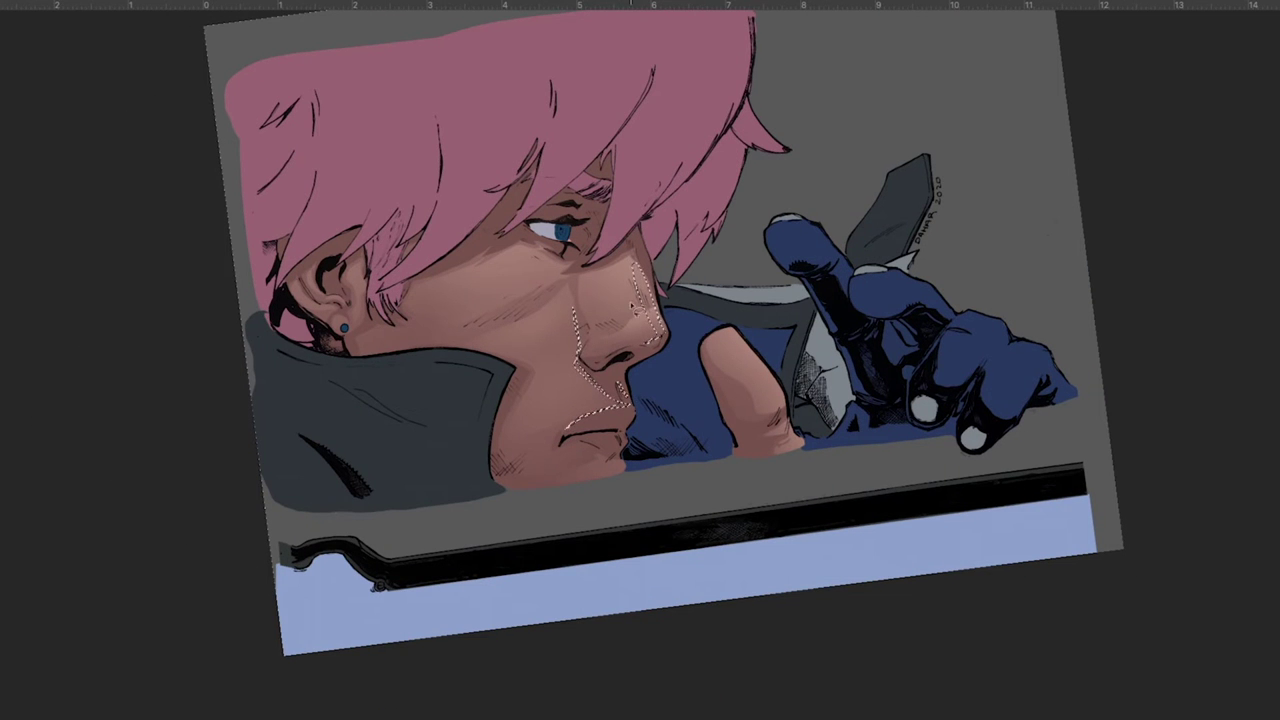
drag(494, 262, 566, 265)
drag(611, 464, 620, 460)
drag(567, 428, 563, 437)
key(b)
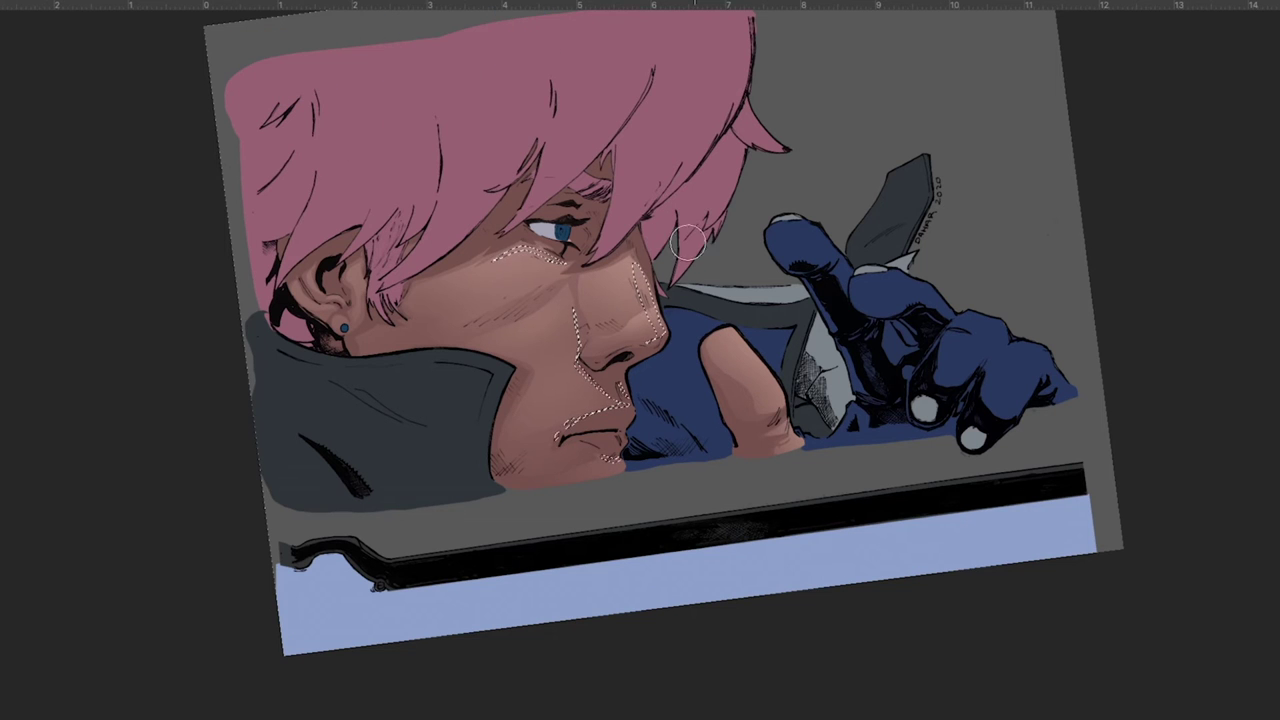
key(ctrl+d)
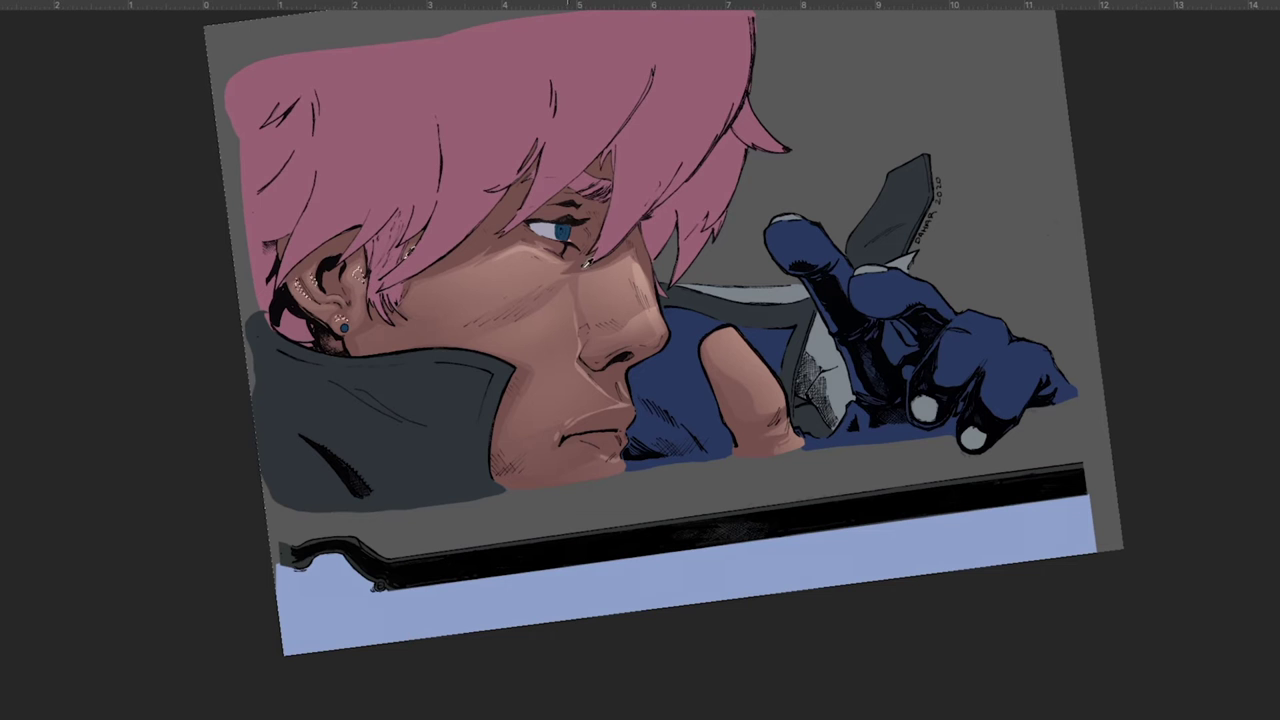
Brush small bright highlights onto the ear and thumb, and straighten the rotated canvas
key(r)
drag(486, 449, 638, 540)
mouse_move(728, 261)
mouse_down()
mouse_move(699, 294)
mouse_move(766, 288)
mouse_move(793, 270)
mouse_up()
key(b)
key(ctrl+h)
drag(710, 252, 745, 304)
key(Escape)
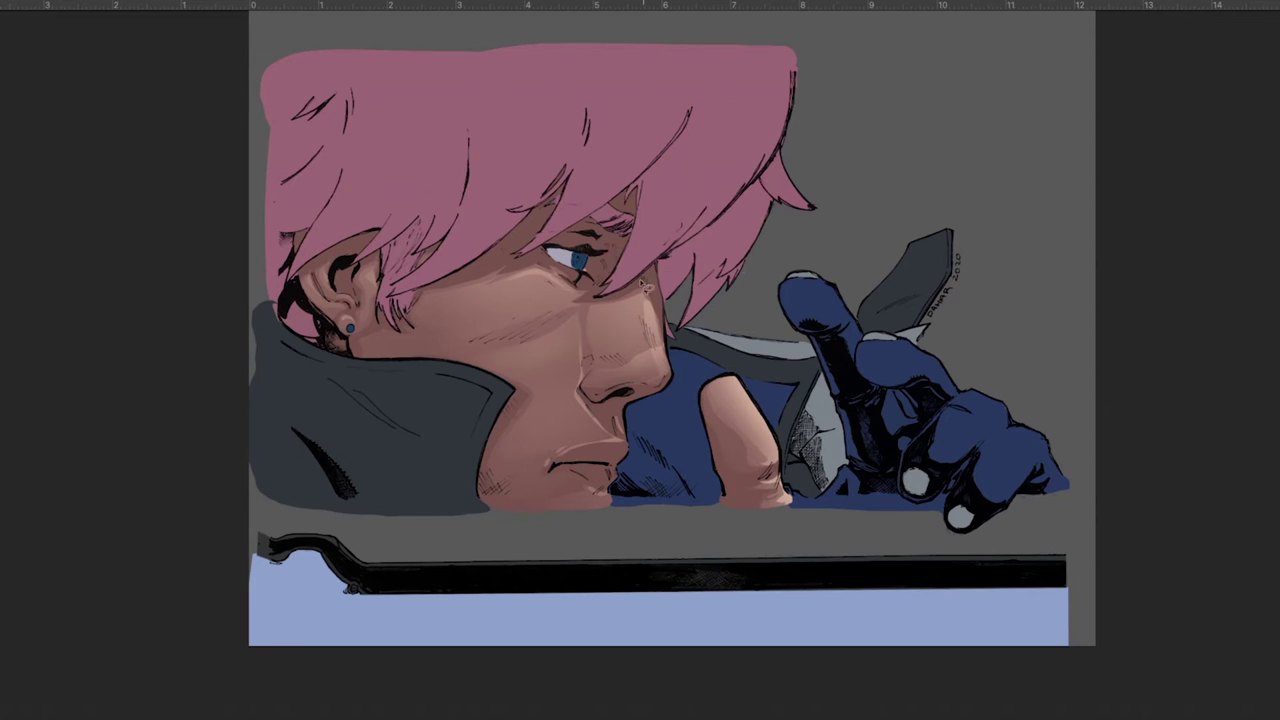
Lasso the upper eyelid and the rim below the eye, brush them lighter and deselect
key(ctrl+plus)
key(ctrl+plus)
drag(553, 164, 650, 532)
scroll(212, 28, down, 4)
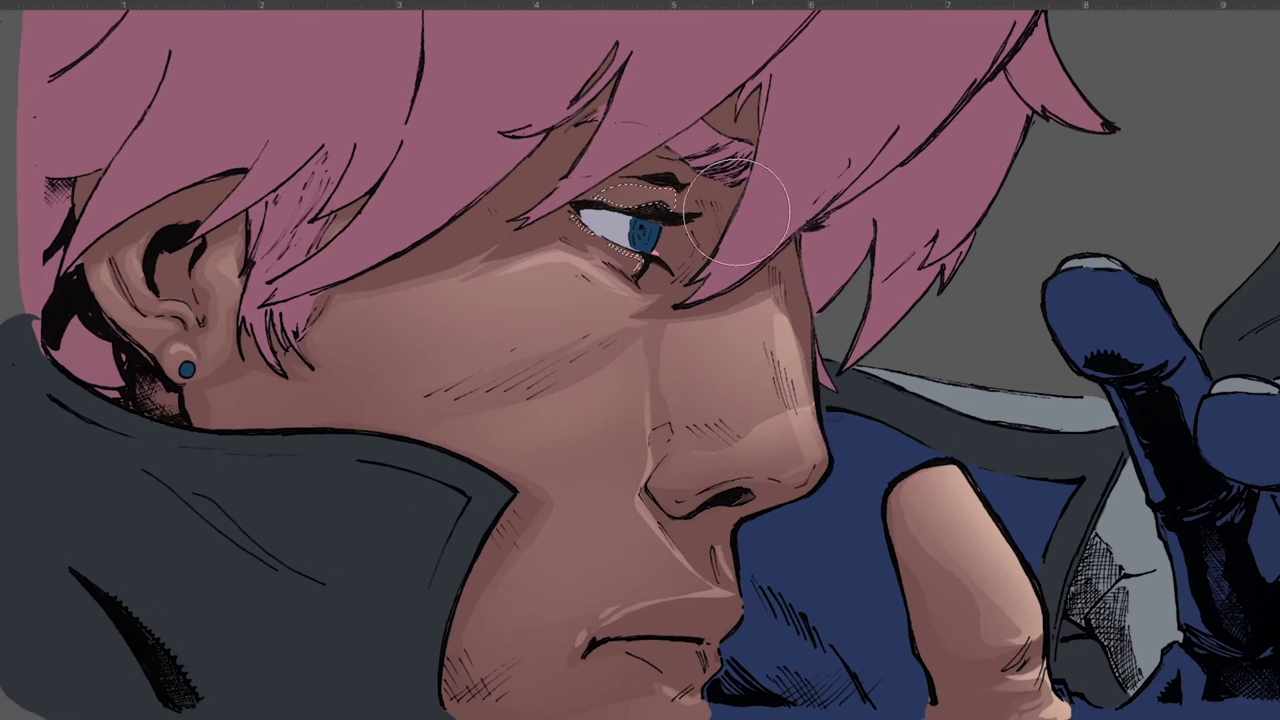
key(ctrl+d)
Lasso the shadow areas under the nose, below the lower lip, along the hairline and inside the ear
drag(521, 459, 310, 280)
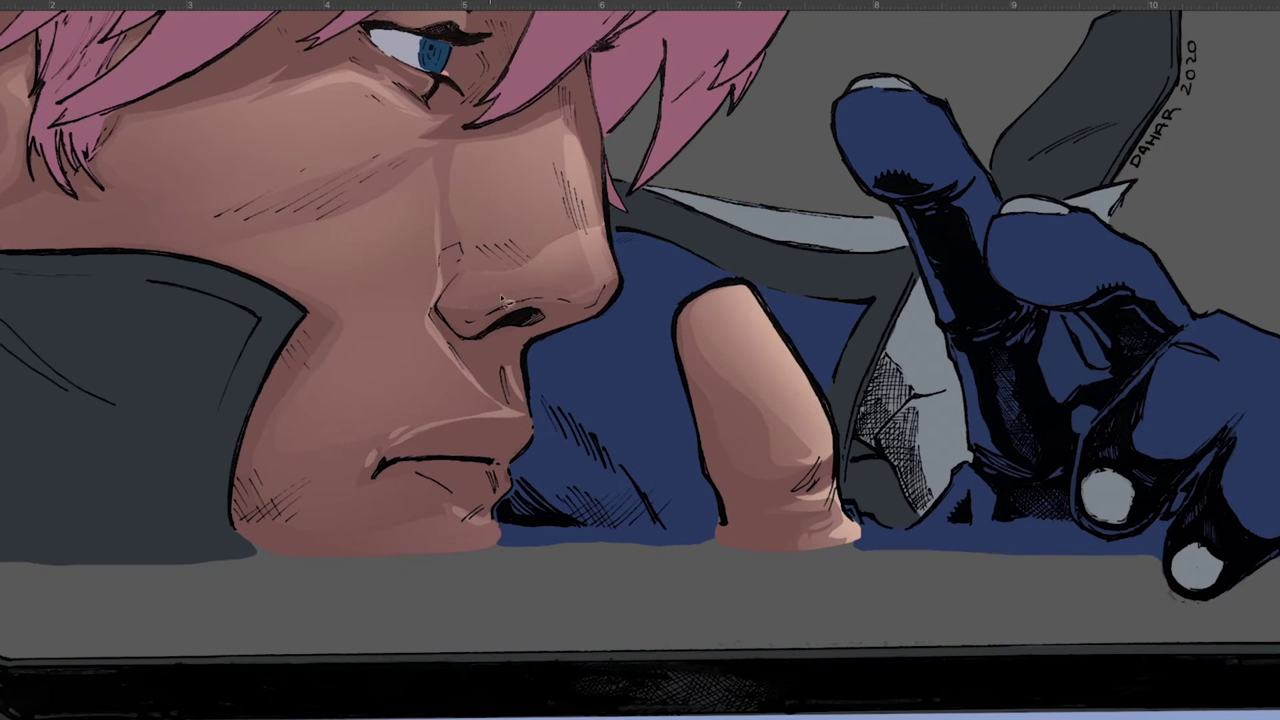
drag(520, 368, 442, 320)
mouse_move(442, 482)
mouse_down()
mouse_move(496, 488)
mouse_move(478, 502)
mouse_up()
drag(547, 59, 565, 150)
mouse_move(248, 152)
mouse_down()
mouse_move(268, 172)
mouse_move(367, 155)
mouse_move(226, 164)
mouse_move(126, 208)
mouse_up()
mouse_move(305, 112)
mouse_down()
mouse_move(285, 193)
mouse_move(525, 151)
mouse_up()
mouse_move(305, 114)
mouse_down()
mouse_move(265, 153)
mouse_move(303, 153)
mouse_up()
drag(236, 184, 243, 224)
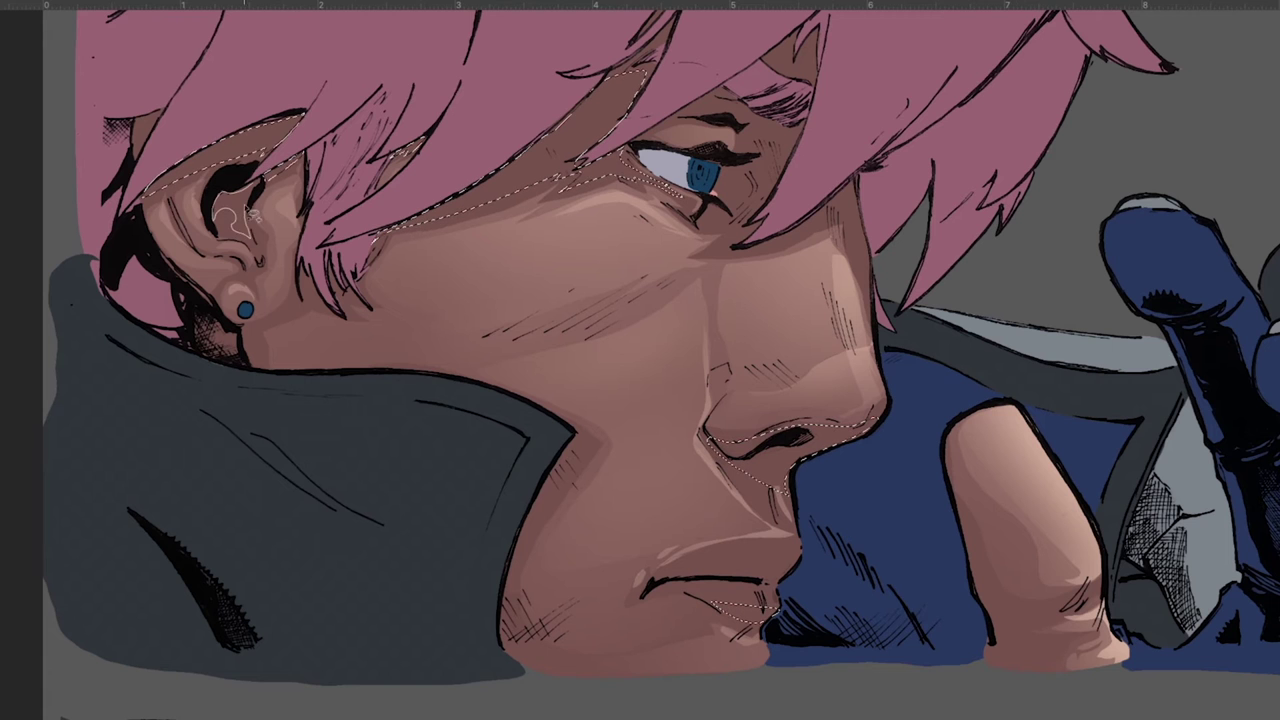
Add the shadows around the eye and brow and beneath the fringe to the selection
drag(595, 368, 465, 449)
mouse_move(600, 290)
mouse_down()
mouse_move(702, 295)
mouse_move(676, 204)
mouse_move(612, 213)
mouse_move(599, 288)
mouse_move(640, 224)
mouse_move(550, 194)
mouse_up()
mouse_move(660, 166)
mouse_down()
mouse_move(640, 132)
mouse_move(686, 161)
mouse_move(661, 131)
mouse_up()
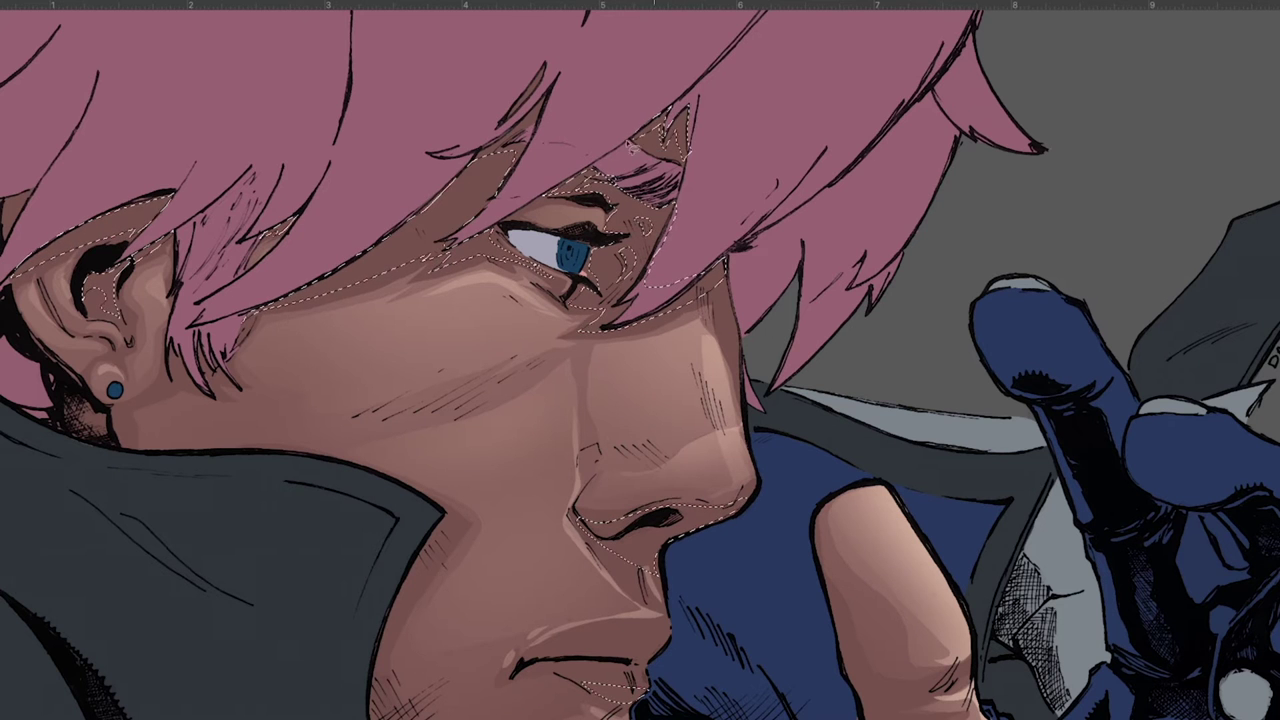
mouse_move(470, 163)
mouse_down()
mouse_move(496, 192)
mouse_move(530, 134)
mouse_up()
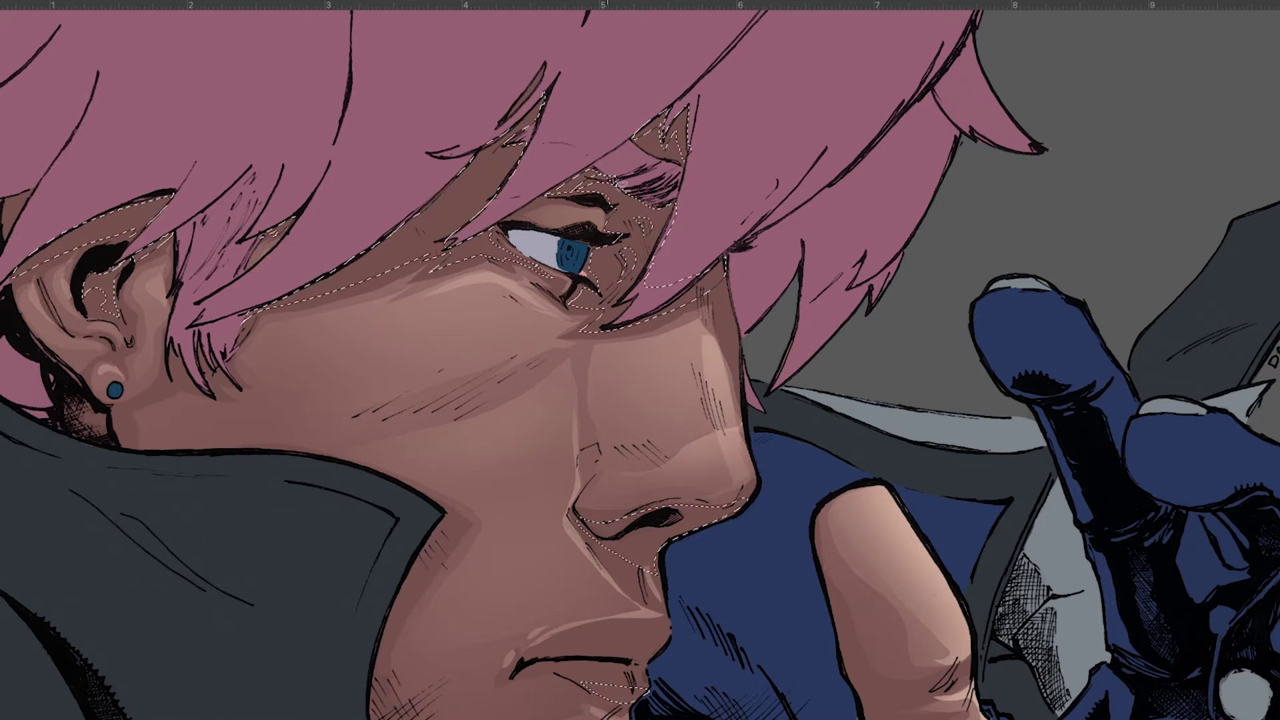
key(ctrl+plus)
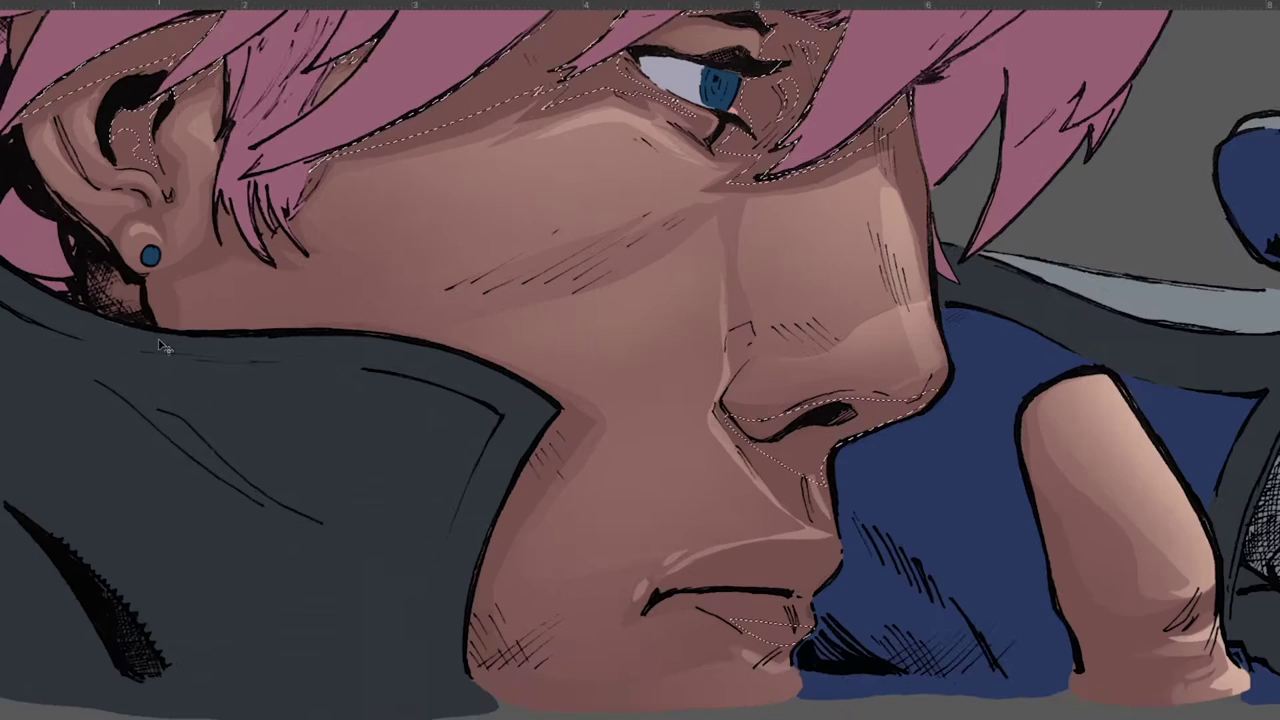
Add the shadow areas on the neck below the ear, along the collar edge and on the chin to the selection
key(ctrl+minus)
key(ctrl+minus)
key(l)
mouse_move(317, 396)
mouse_down()
mouse_move(299, 411)
mouse_move(335, 390)
mouse_move(319, 398)
mouse_up()
mouse_move(266, 402)
mouse_down()
mouse_move(250, 412)
mouse_move(266, 405)
mouse_up()
key(r)
mouse_move(533, 465)
mouse_down()
mouse_move(389, 417)
mouse_move(598, 545)
mouse_up()
mouse_move(605, 535)
mouse_down()
mouse_move(468, 390)
mouse_move(538, 537)
mouse_move(458, 378)
mouse_up()
mouse_move(485, 486)
mouse_down()
mouse_move(517, 518)
mouse_move(548, 524)
mouse_up()
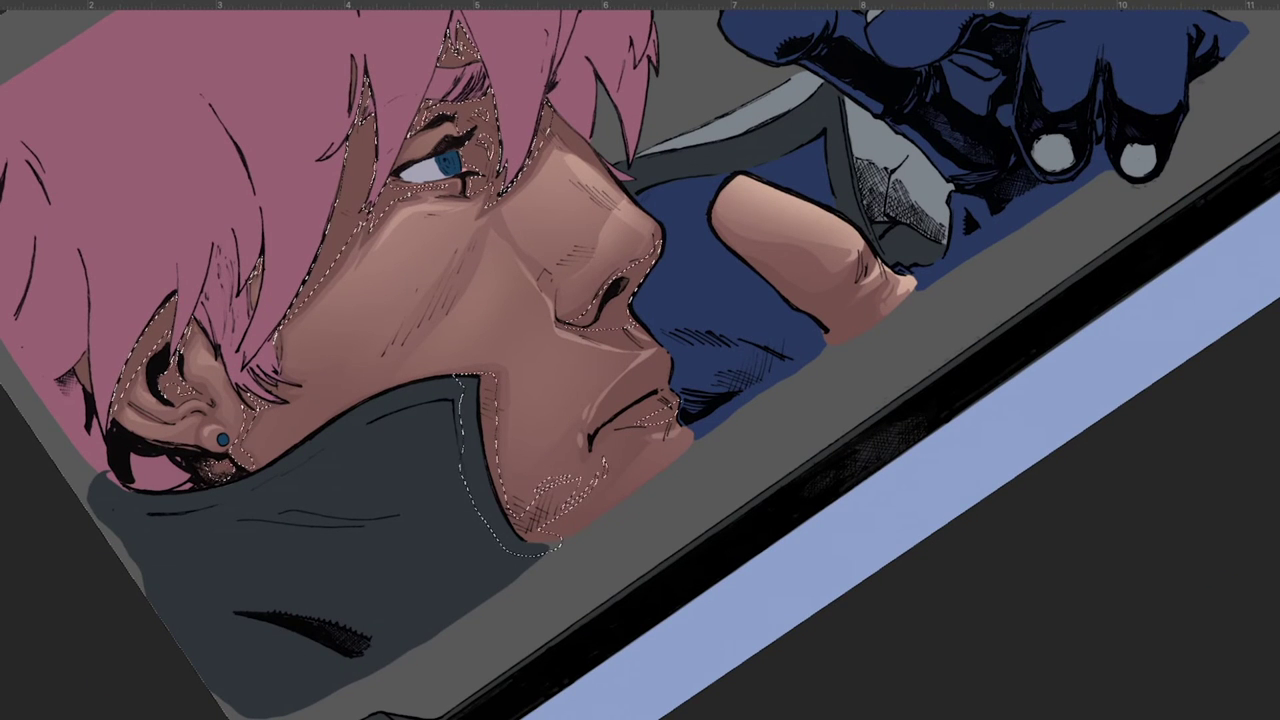
Add the shaded edge and base of the thumb to the shadow selection
key(ctrl+minus)
key(ctrl+plus)
key(ctrl+plus)
mouse_move(425, 113)
mouse_down()
mouse_move(460, 263)
mouse_move(526, 66)
mouse_up()
mouse_move(909, 385)
mouse_down()
mouse_move(566, 437)
mouse_move(653, 467)
mouse_up()
mouse_move(728, 305)
mouse_down()
mouse_move(678, 334)
mouse_move(760, 350)
mouse_up()
drag(746, 288, 729, 305)
Brush a soft purplish shadow tone into the selected skin areas with the selection outline hidden, then deselect
key(ctrl+h)
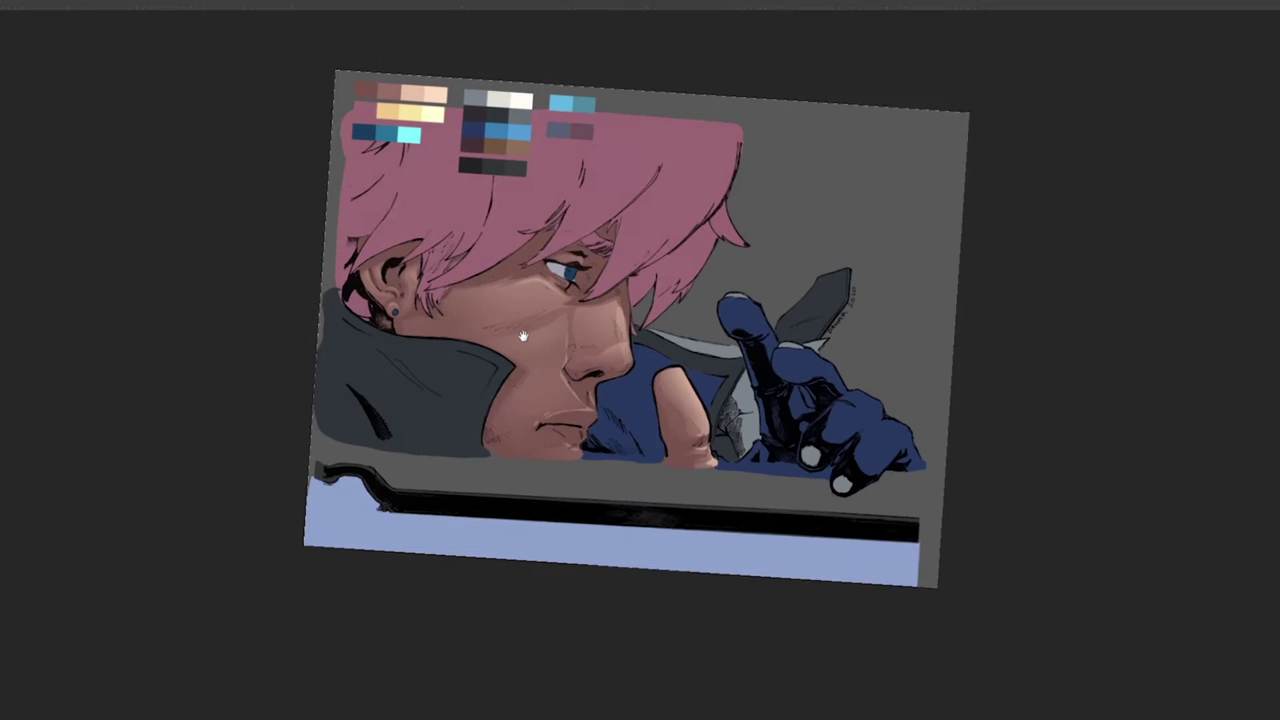
key(ctrl+plus)
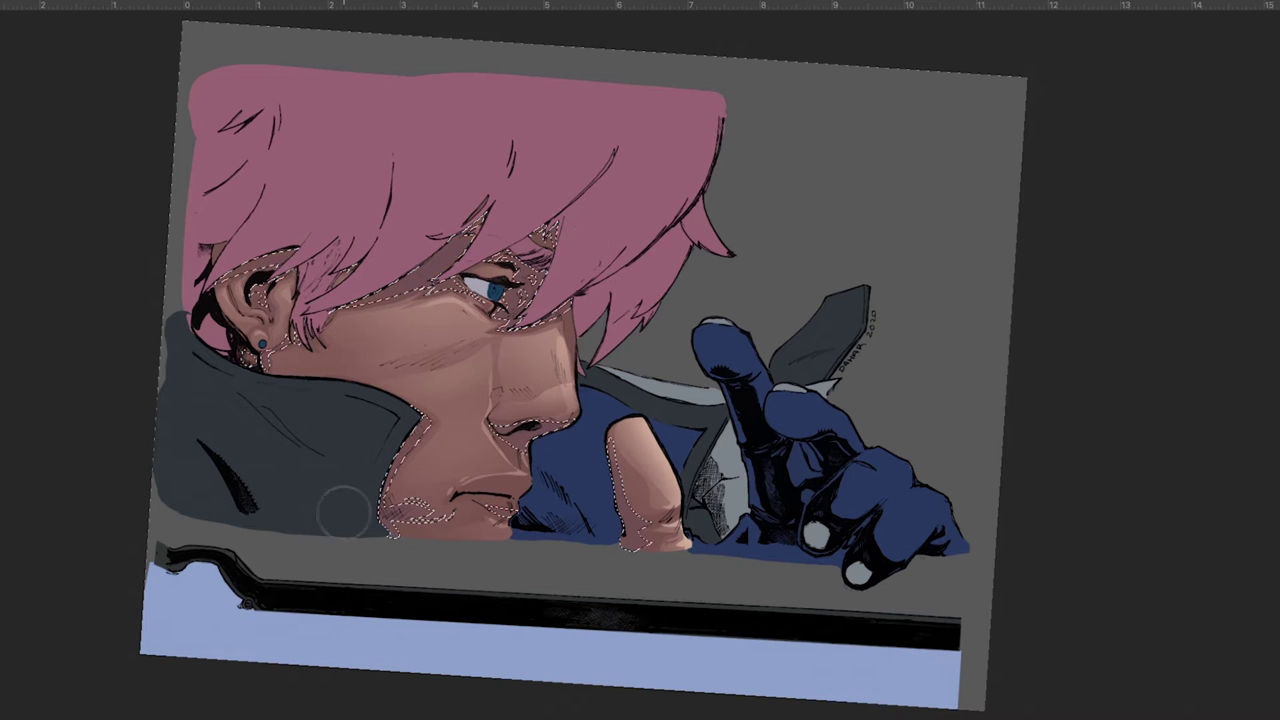
key(ctrl+d)
key(ctrl+shift+d)
key(ctrl+d)
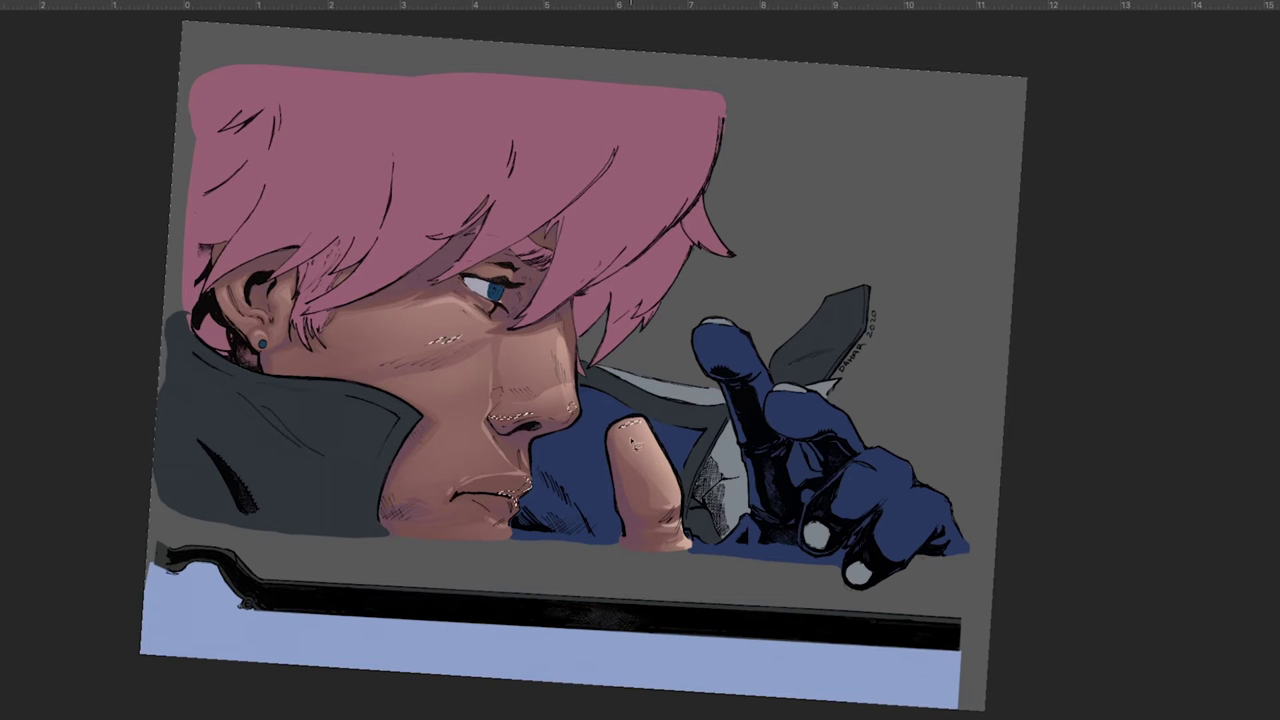
Brush a light tone into the selected highlights on the cheek, nose, lips and thumb, and clear the selection
key(b)
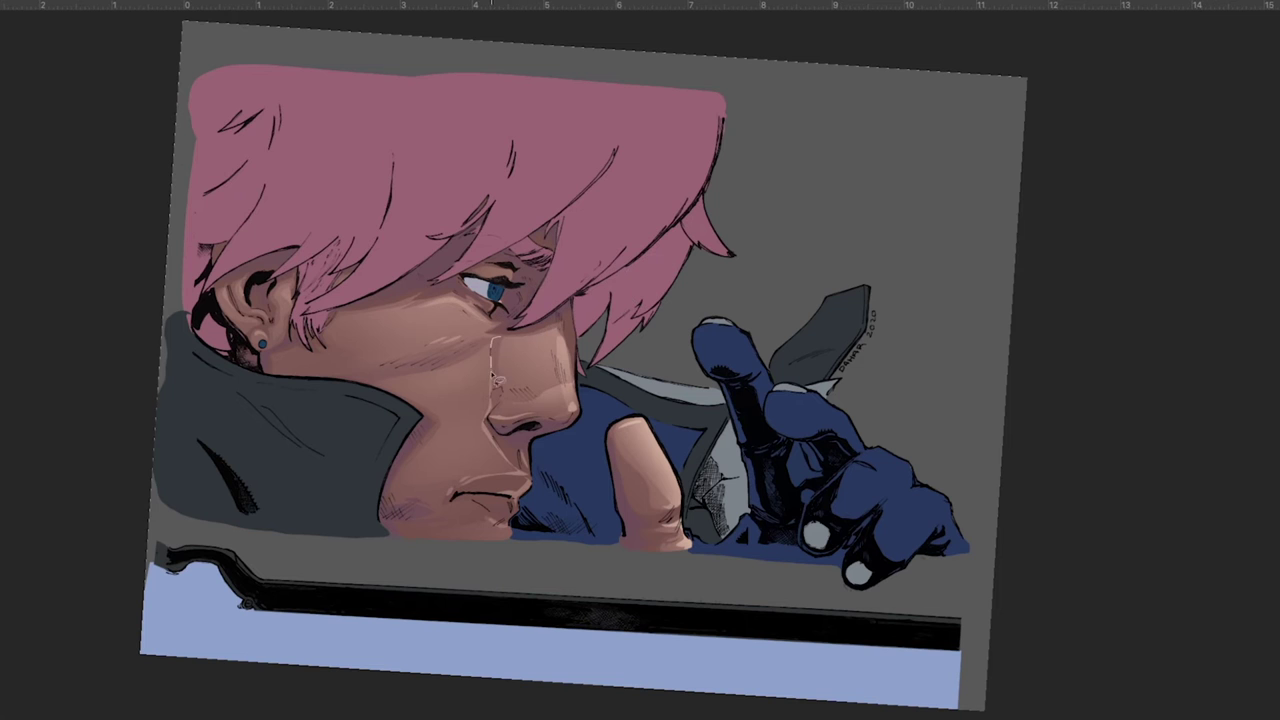
key(ctrl+d)
key(Escape)
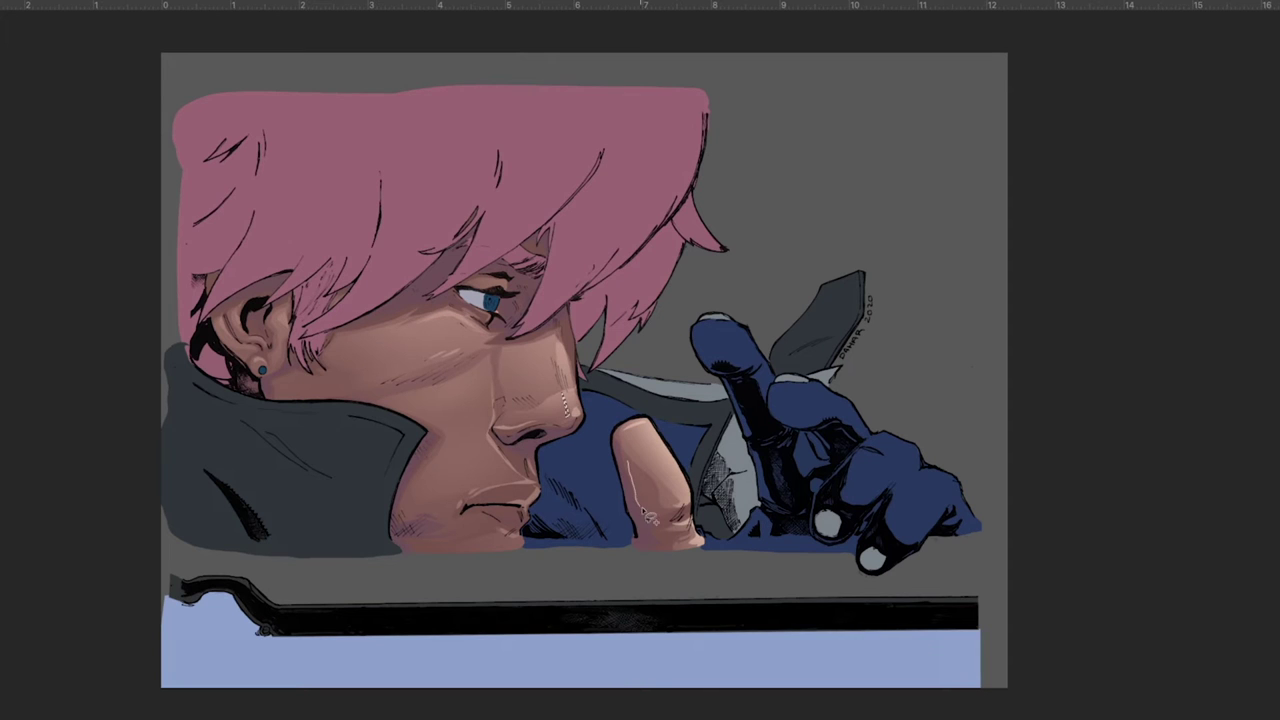
drag(488, 360, 458, 350)
key(ctrl+d)
Lasso thin highlight shapes on the cheekbone and nose tip, and try one along the thumb's edge
drag(478, 349, 458, 356)
drag(566, 392, 571, 414)
drag(628, 460, 640, 500)
key(ctrl+z)
scroll(520, 268, up, 3)
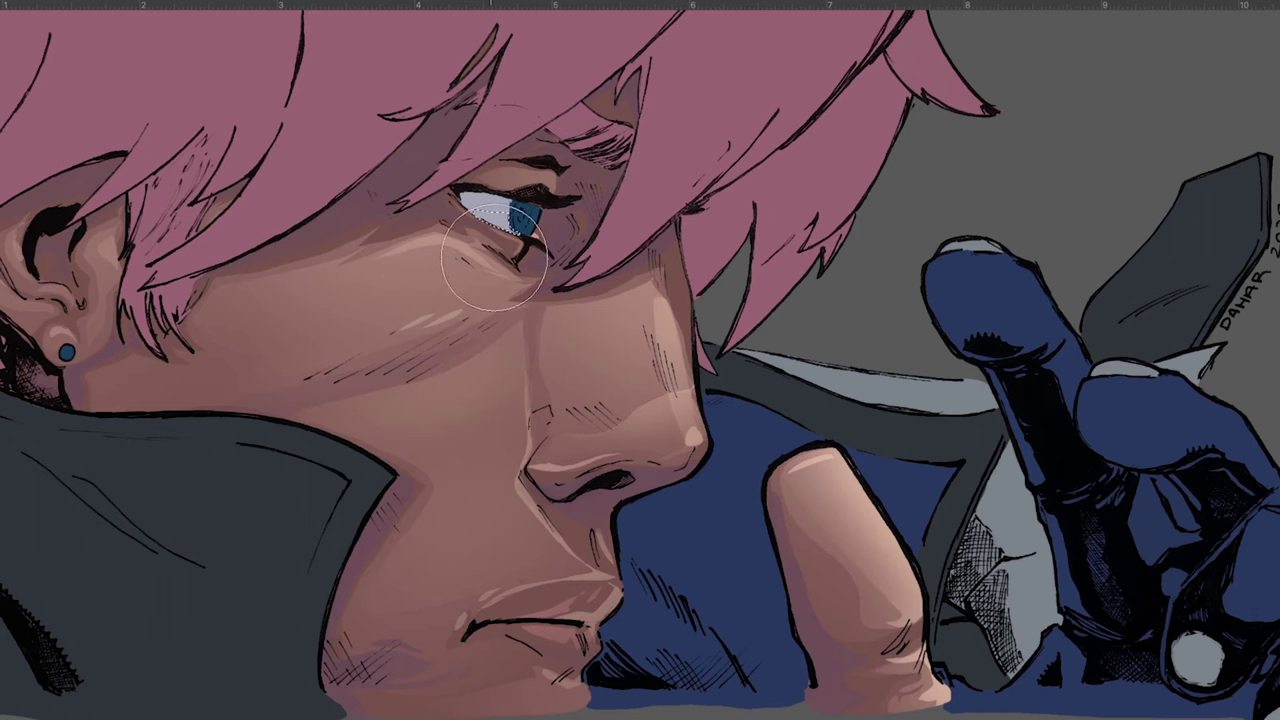
Brush a soft shadow tone into the selected white of the eye and beneath the upper lid, and clear the selection
key(b)
drag(492, 222, 518, 222)
key(ctrl+d)
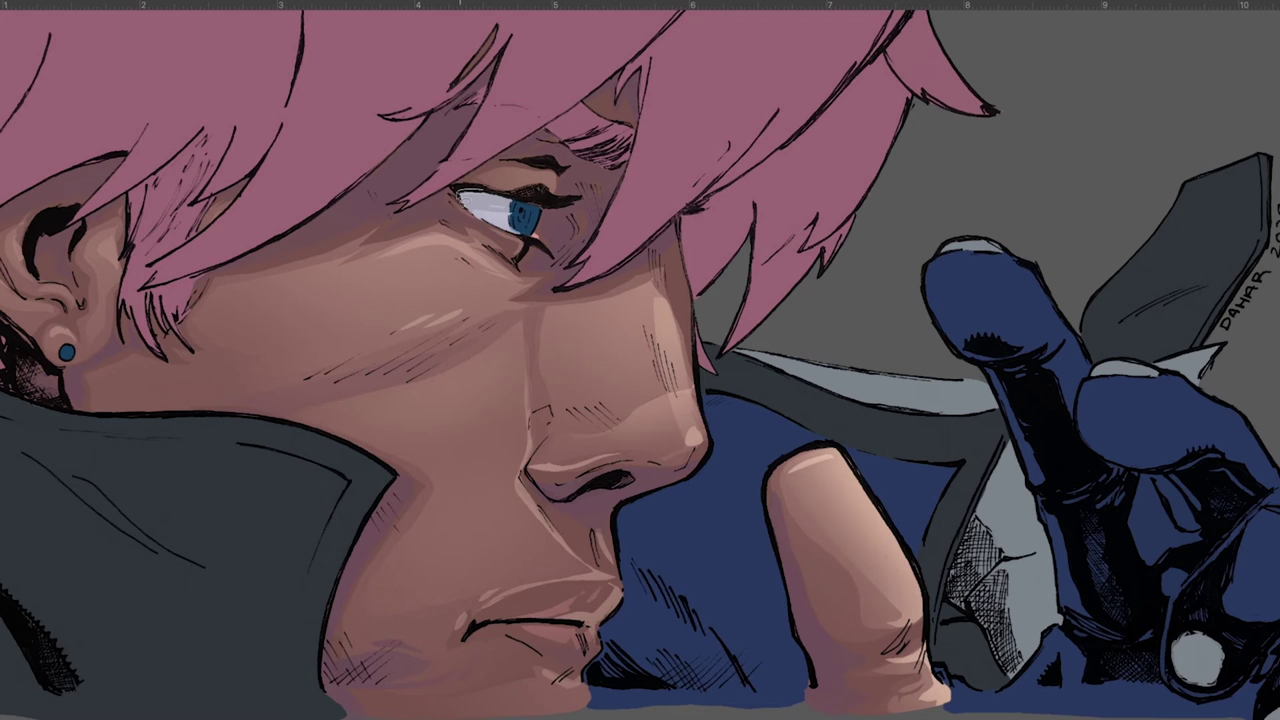
drag(487, 181, 510, 190)
key(ctrl+d)
Paint bright cyan reflections and a white glint into the blue iris
mouse_move(277, 181)
mouse_down()
mouse_move(429, 497)
mouse_move(337, 320)
mouse_up()
mouse_move(587, 372)
mouse_down()
mouse_move(584, 356)
mouse_move(595, 358)
mouse_up()
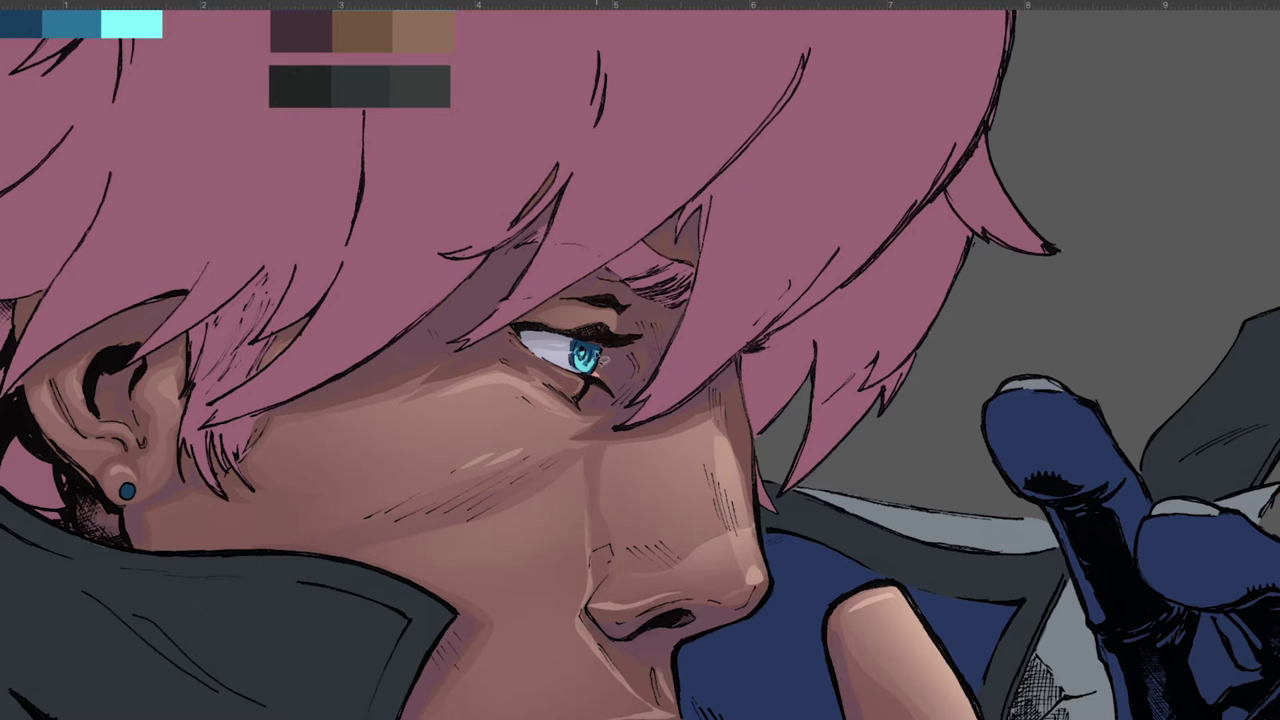
key(ctrl+plus)
drag(838, 398, 540, 312)
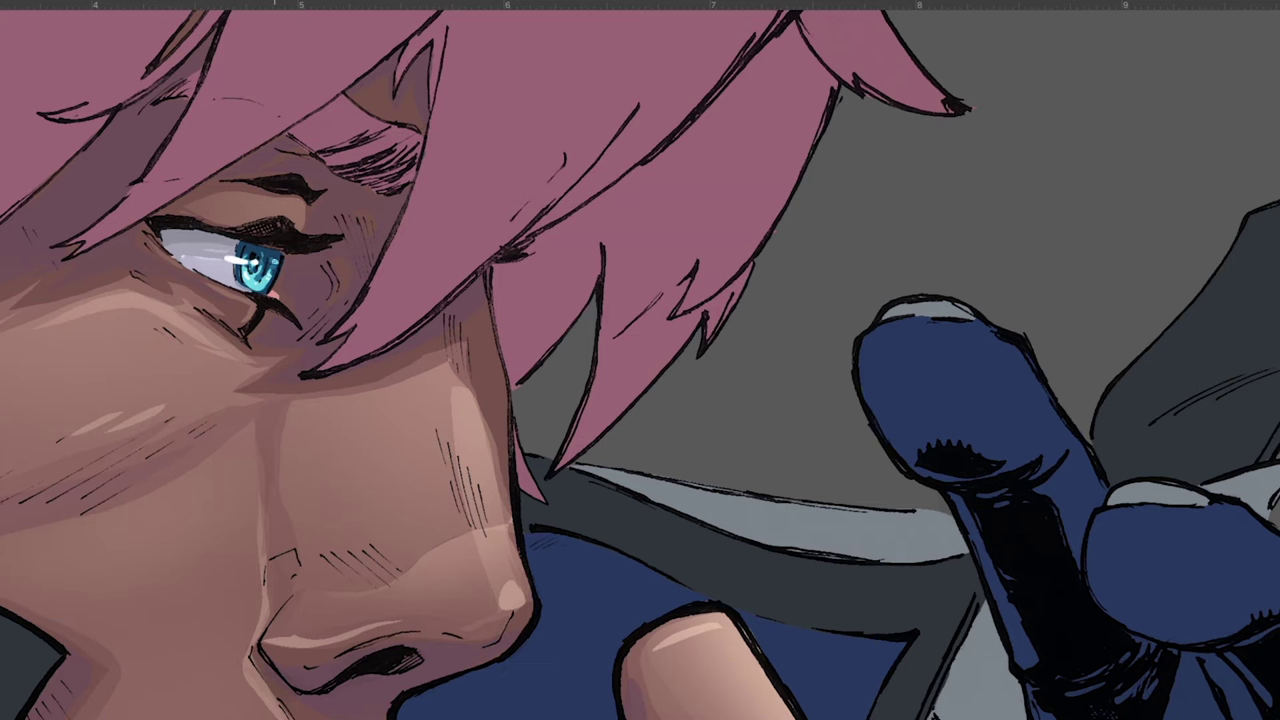
key(r)
drag(244, 276, 631, 690)
drag(631, 690, 501, 284)
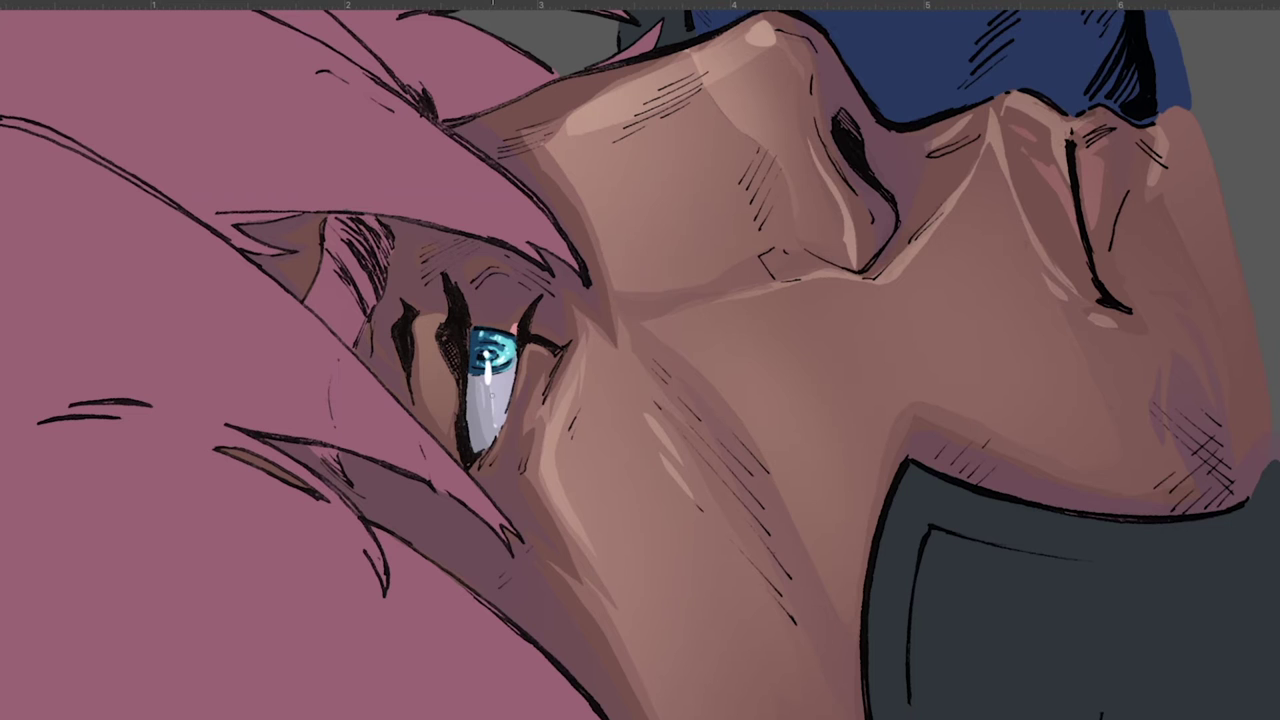
key(Escape)
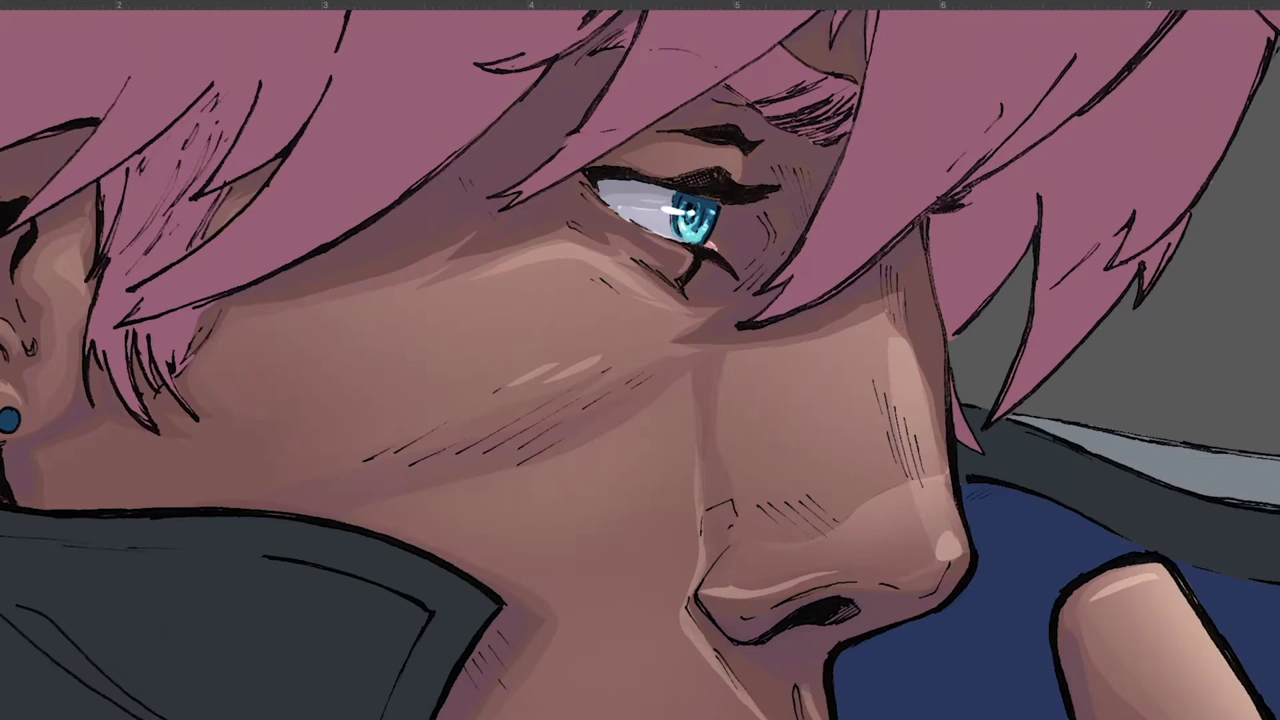
key(ctrl+0)
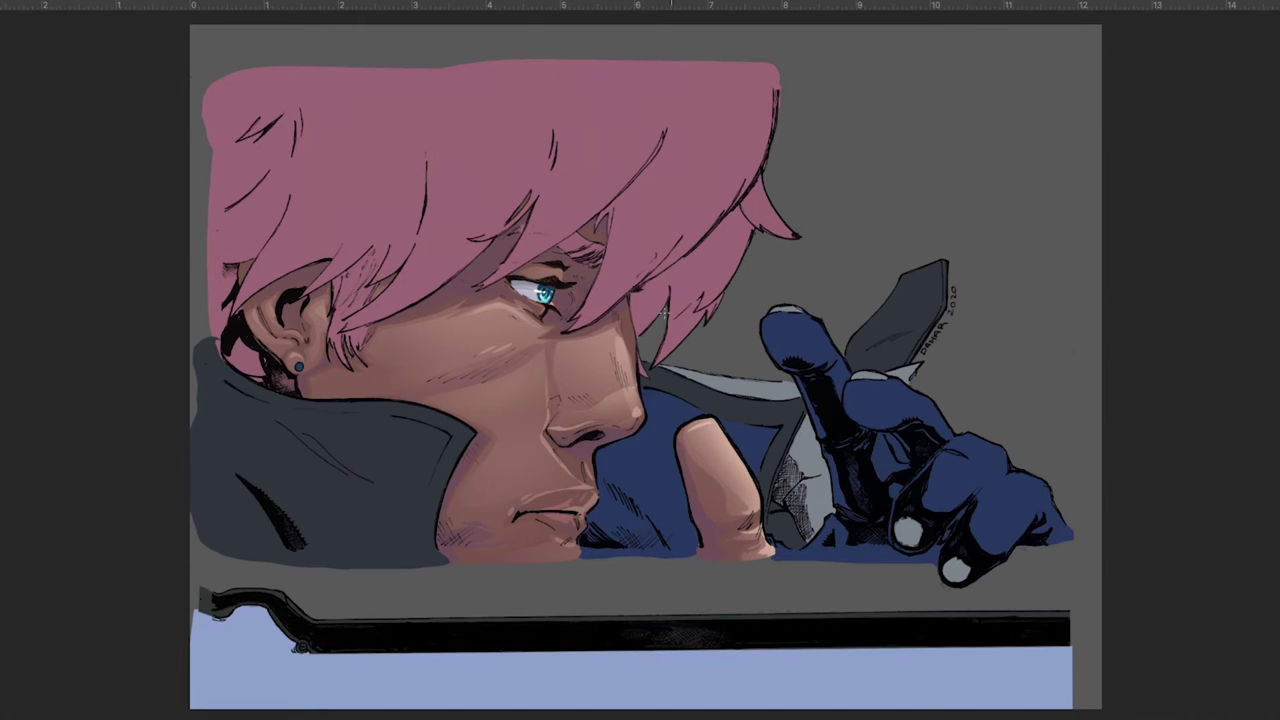
Lasso the area beneath the nose, brush a soft tone into it with an enlarged brush, and deselect
drag(570, 448, 579, 438)
key(b)
key(bracketright)
key(bracketright)
key(bracketright)
key(bracketright)
key(bracketright)
key(bracketright)
drag(603, 431, 565, 440)
key(ctrl+d)
Lasso a shape around the lower lip and chin, brush a soft tone into it, and deselect
mouse_move(573, 562)
mouse_down()
mouse_move(532, 520)
mouse_move(514, 543)
mouse_move(510, 516)
mouse_move(595, 503)
mouse_move(549, 531)
mouse_up()
key(b)
key(ctrl+d)
drag(851, 365, 798, 398)
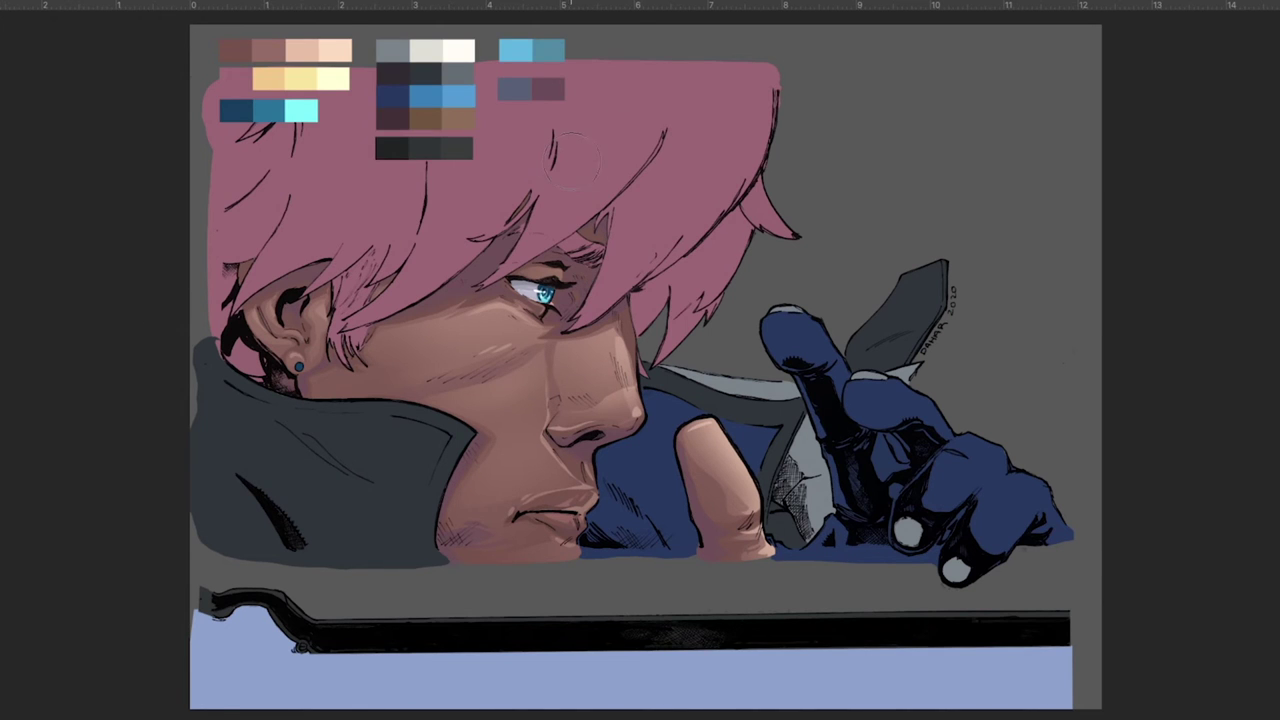
Lasso the lit upper mass of the hair with a jagged lower edge that follows the inked strands
key(ctrl+minus)
key(l)
drag(246, 95, 267, 158)
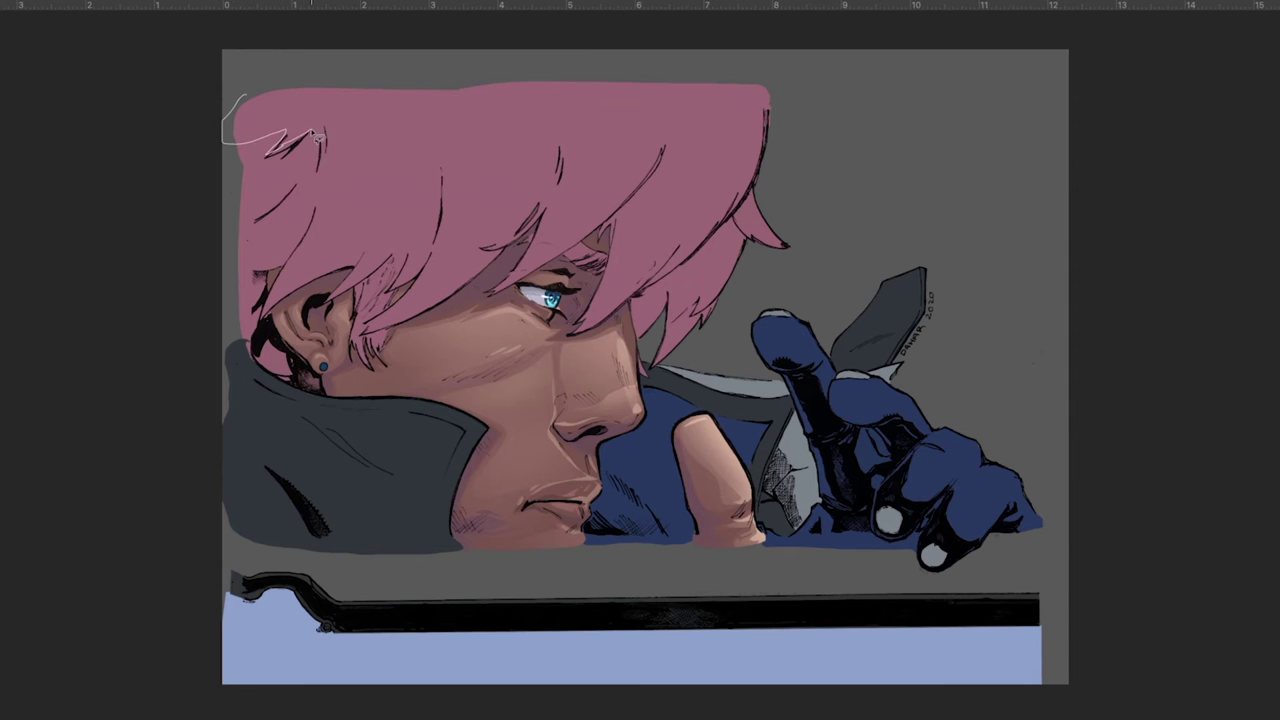
mouse_move(333, 189)
mouse_down()
mouse_move(430, 203)
mouse_move(445, 186)
mouse_move(458, 210)
mouse_move(562, 177)
mouse_up()
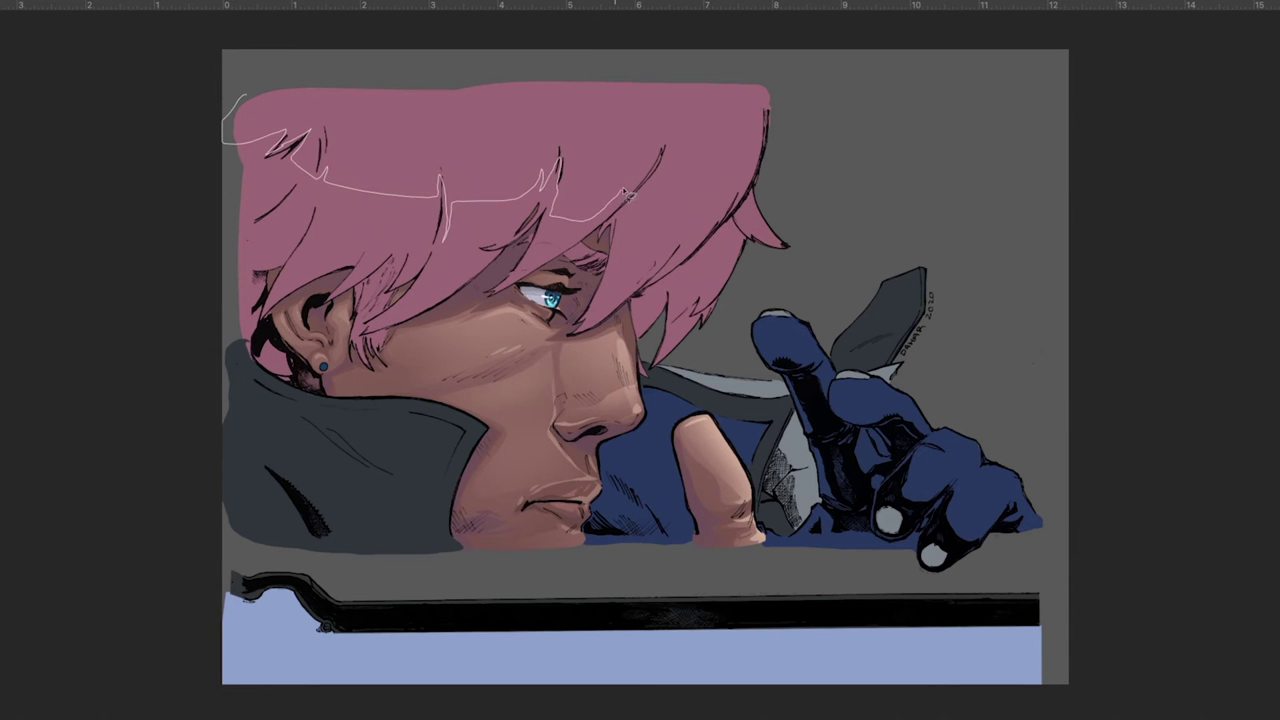
mouse_move(628, 200)
mouse_down()
mouse_move(724, 190)
mouse_move(252, 88)
mouse_up()
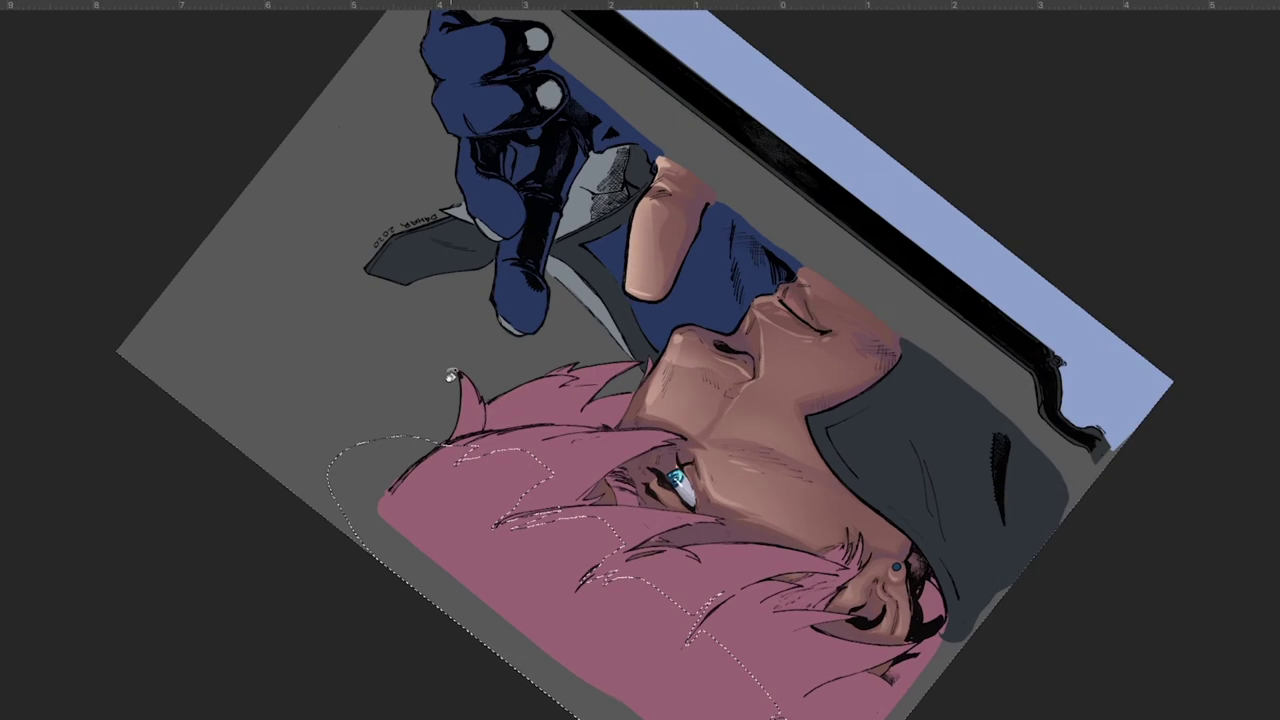
Add the hair tips beside the nose and the lit edges of the front fringe to the selection
drag(492, 395, 650, 365)
mouse_move(475, 437)
mouse_down()
mouse_move(696, 440)
mouse_move(480, 446)
mouse_up()
key(r)
drag(688, 498, 773, 424)
drag(739, 478, 710, 460)
key(r)
mouse_move(820, 495)
mouse_down()
mouse_move(443, 480)
mouse_move(758, 205)
mouse_up()
mouse_move(670, 370)
mouse_down()
mouse_move(712, 375)
mouse_move(676, 369)
mouse_up()
drag(745, 289, 740, 370)
Add the fringe edge above the cheek, the strands over the ear and the back strands to the hair selection
key(r)
drag(845, 369, 767, 225)
mouse_move(648, 251)
mouse_down()
mouse_move(613, 268)
mouse_move(648, 252)
mouse_up()
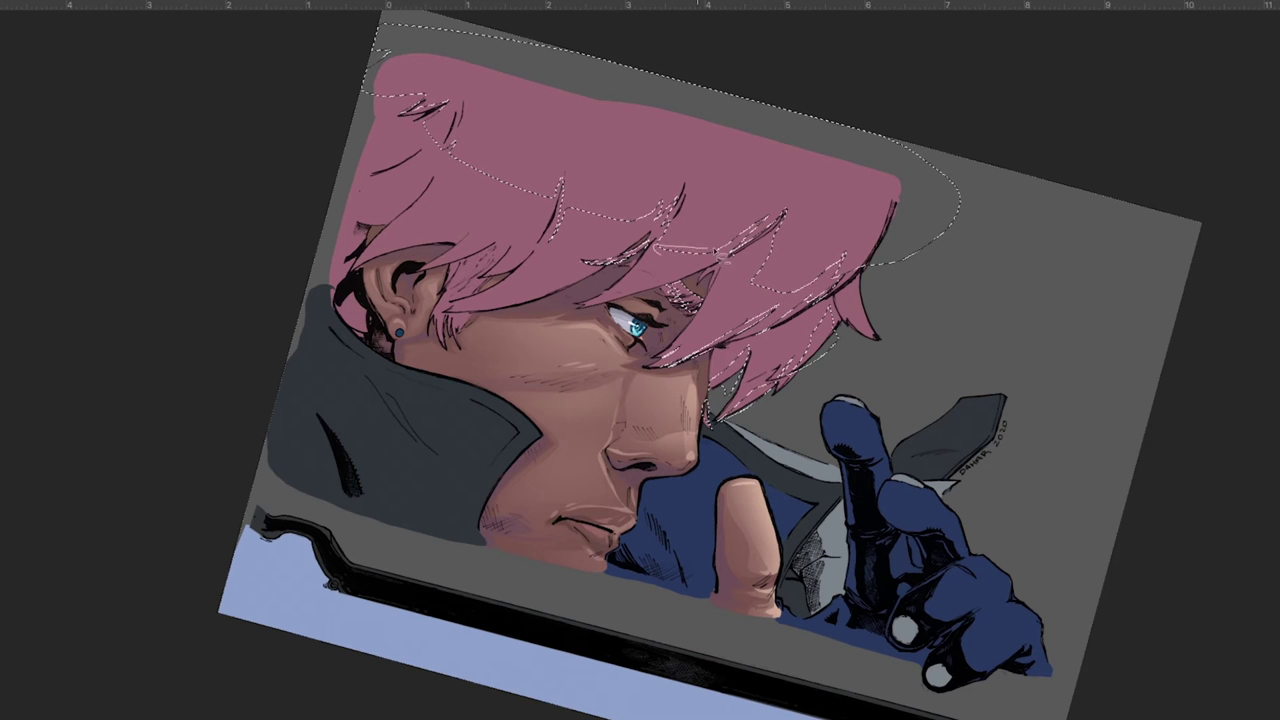
mouse_move(565, 296)
mouse_down()
mouse_move(460, 312)
mouse_move(462, 326)
mouse_move(472, 270)
mouse_move(504, 232)
mouse_up()
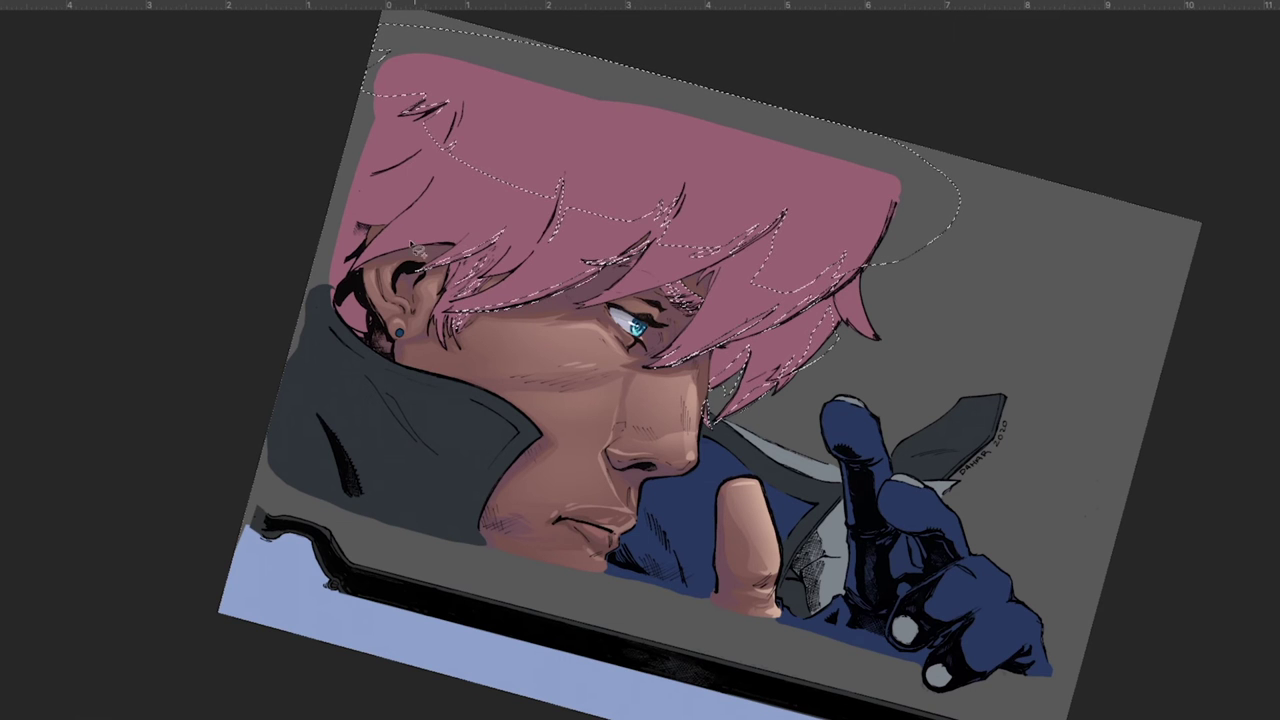
mouse_move(388, 173)
mouse_down()
mouse_move(359, 155)
mouse_move(367, 130)
mouse_move(402, 148)
mouse_up()
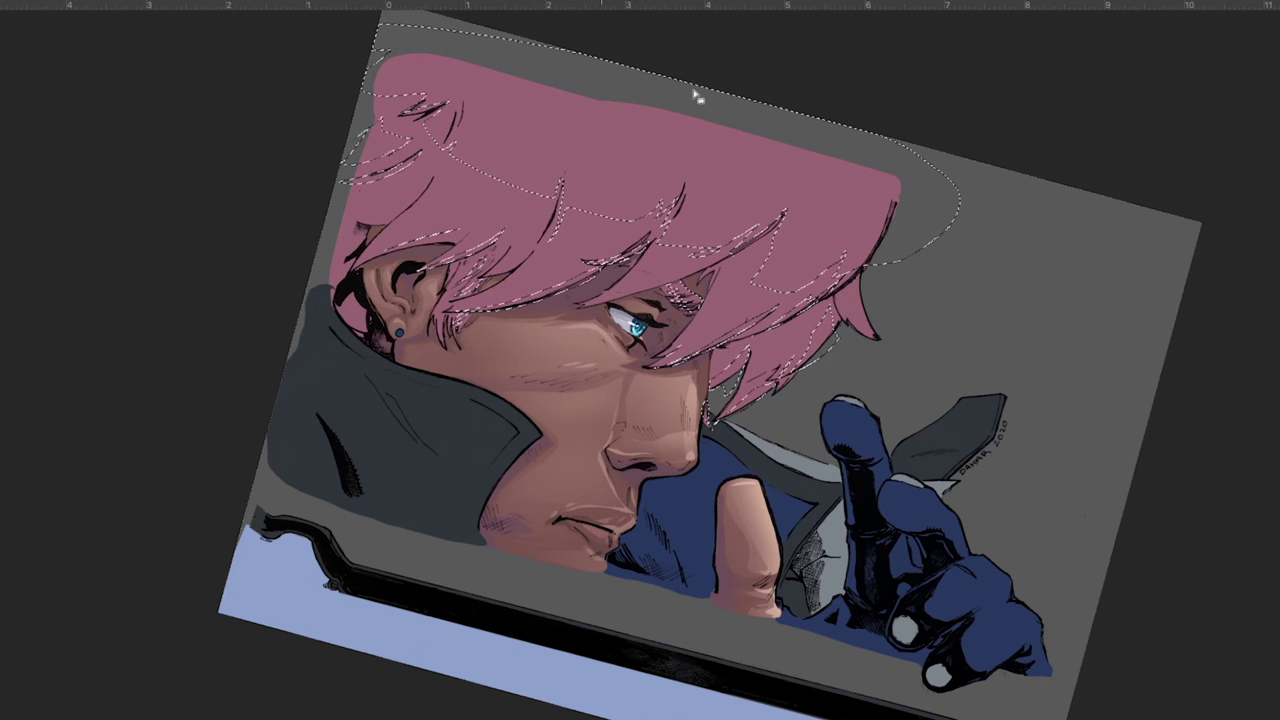
Add the forehead strand edges and the small tuft at the front of the hair to the selection
drag(881, 305, 666, 329)
key(l)
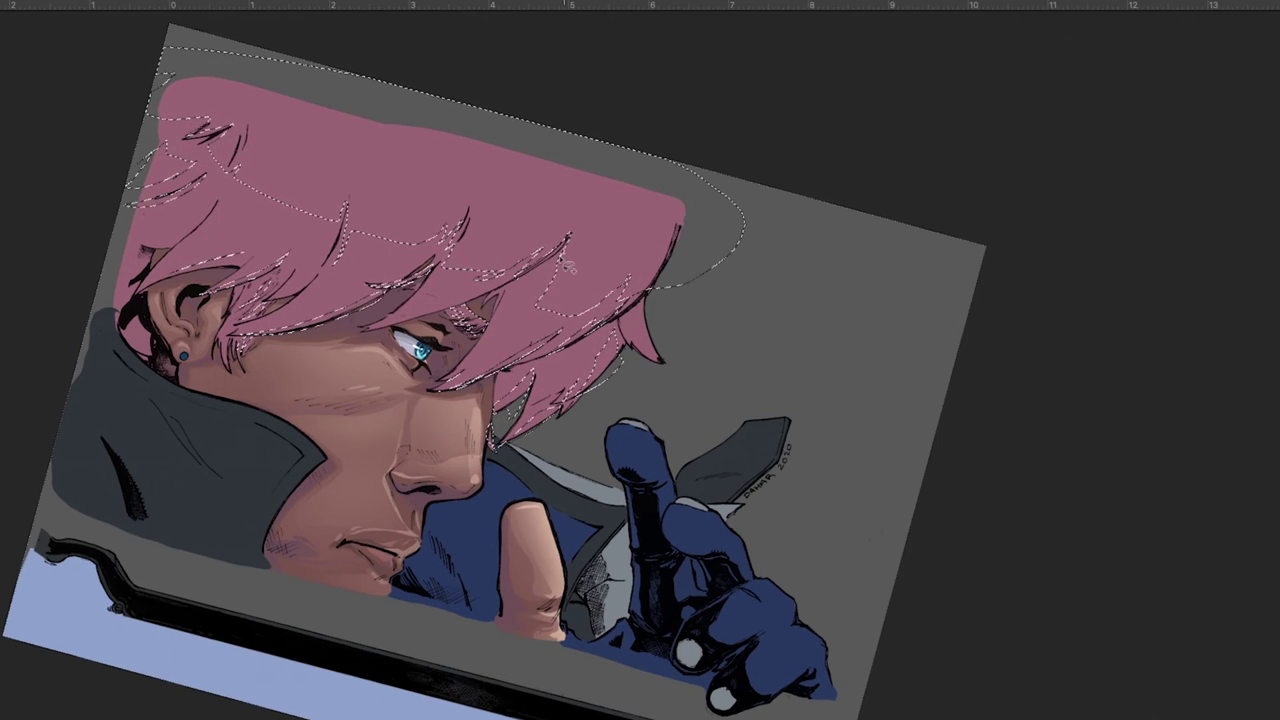
mouse_move(698, 230)
mouse_down()
mouse_move(690, 314)
mouse_move(591, 323)
mouse_up()
drag(715, 347, 617, 303)
drag(648, 416, 756, 414)
Brush a warm golden-orange light into the selected areas of the pink hair
key(b)
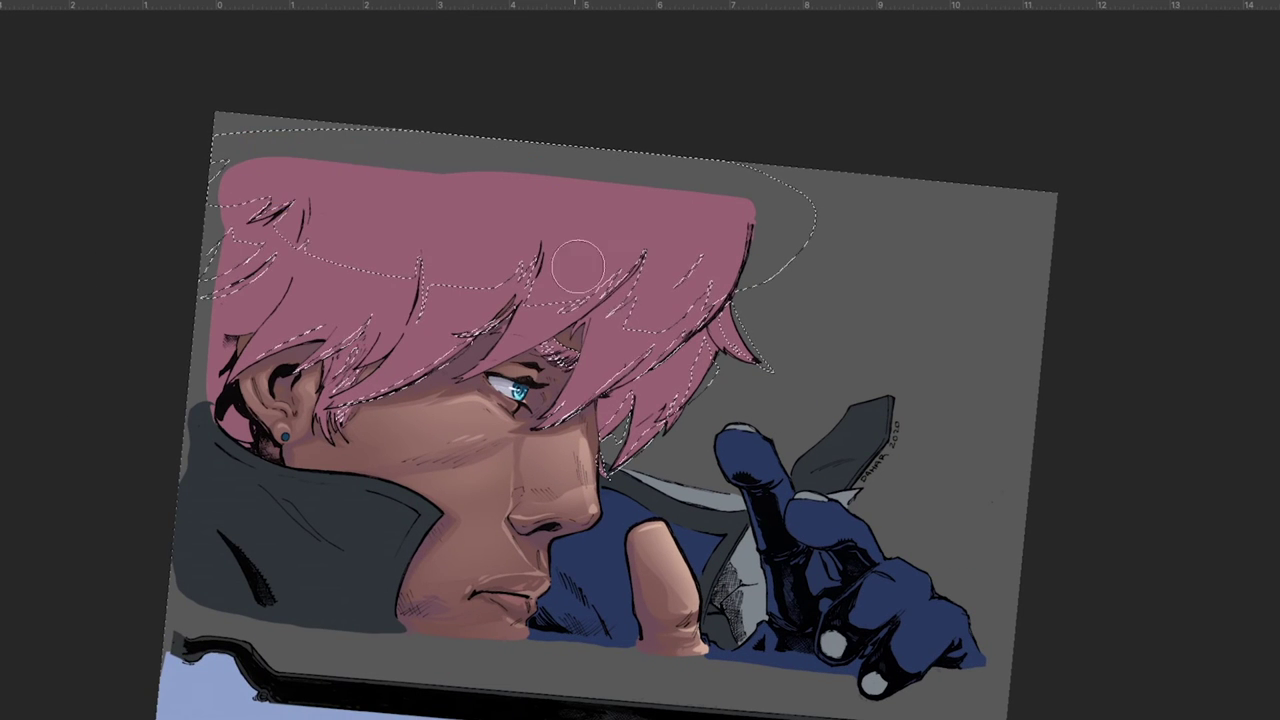
key(ctrl+minus)
mouse_move(690, 220)
mouse_down()
mouse_move(480, 225)
mouse_move(560, 240)
mouse_move(335, 235)
mouse_up()
mouse_move(605, 438)
mouse_down()
mouse_move(632, 430)
mouse_move(728, 256)
mouse_move(554, 192)
mouse_move(721, 203)
mouse_up()
Lasso a narrower light band along the crown of the hair, including the front tuft and hair tips
mouse_move(190, 155)
mouse_down()
mouse_move(280, 159)
mouse_move(458, 155)
mouse_up()
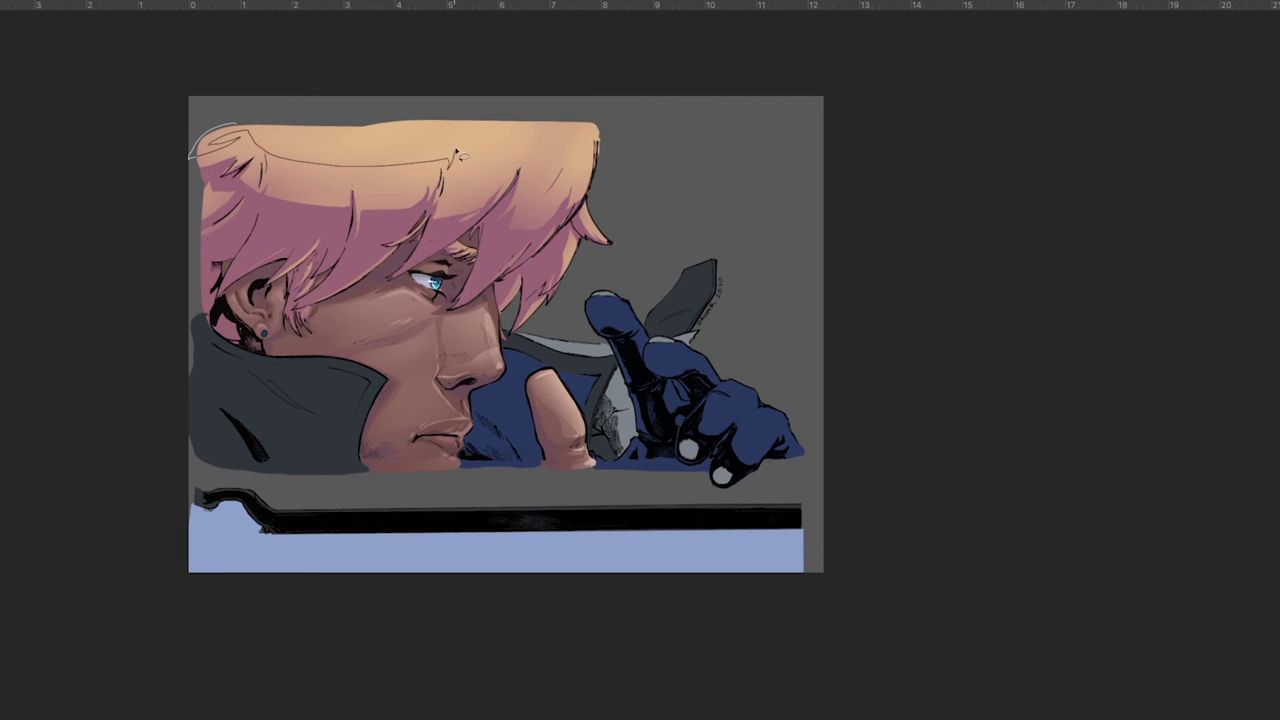
mouse_move(598, 170)
mouse_down()
mouse_move(598, 244)
mouse_move(550, 312)
mouse_move(512, 306)
mouse_move(507, 318)
mouse_up()
drag(473, 230, 638, 165)
key(r)
mouse_move(638, 165)
mouse_down()
mouse_move(523, 337)
mouse_move(560, 382)
mouse_move(545, 440)
mouse_up()
drag(346, 431, 388, 412)
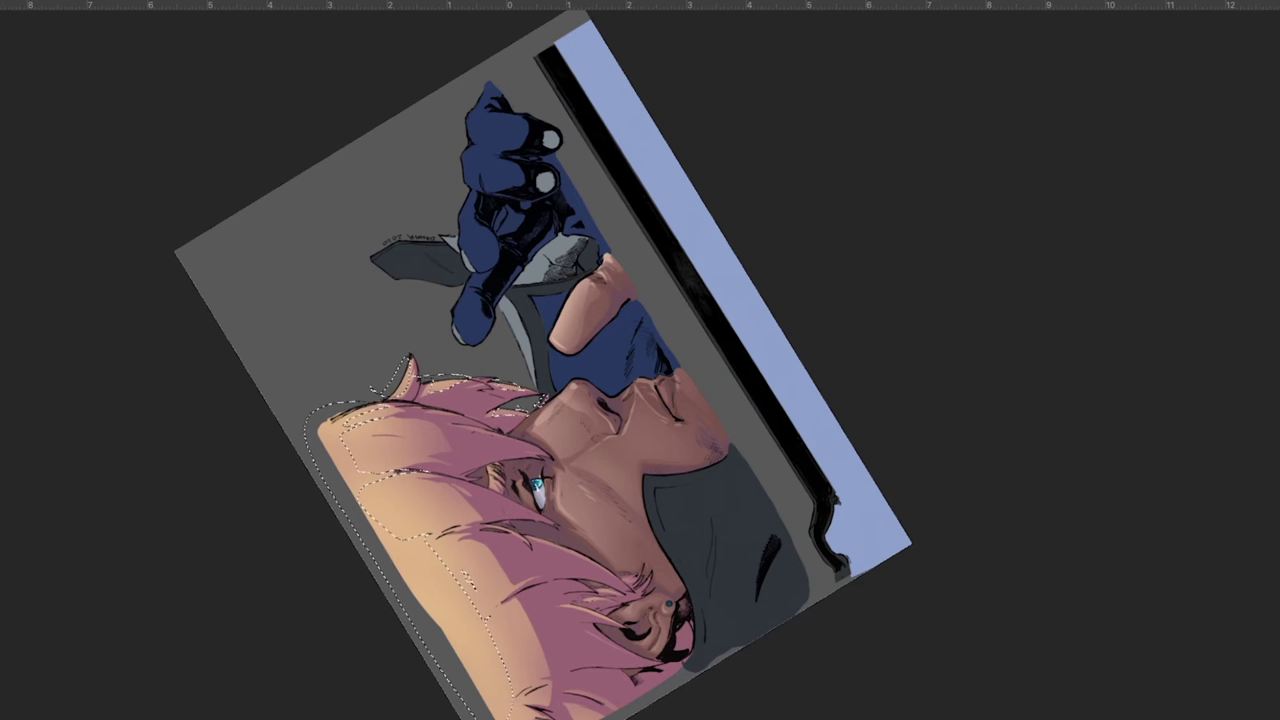
Brush a brighter yellow into the selected crown band with an enlarged brush, and deselect
scroll(505, 622, down, 3)
key(bracketright)
key(bracketright)
key(bracketright)
mouse_move(471, 478)
mouse_down()
mouse_move(405, 208)
mouse_move(337, 249)
mouse_move(400, 410)
mouse_up()
key(ctrl+d)
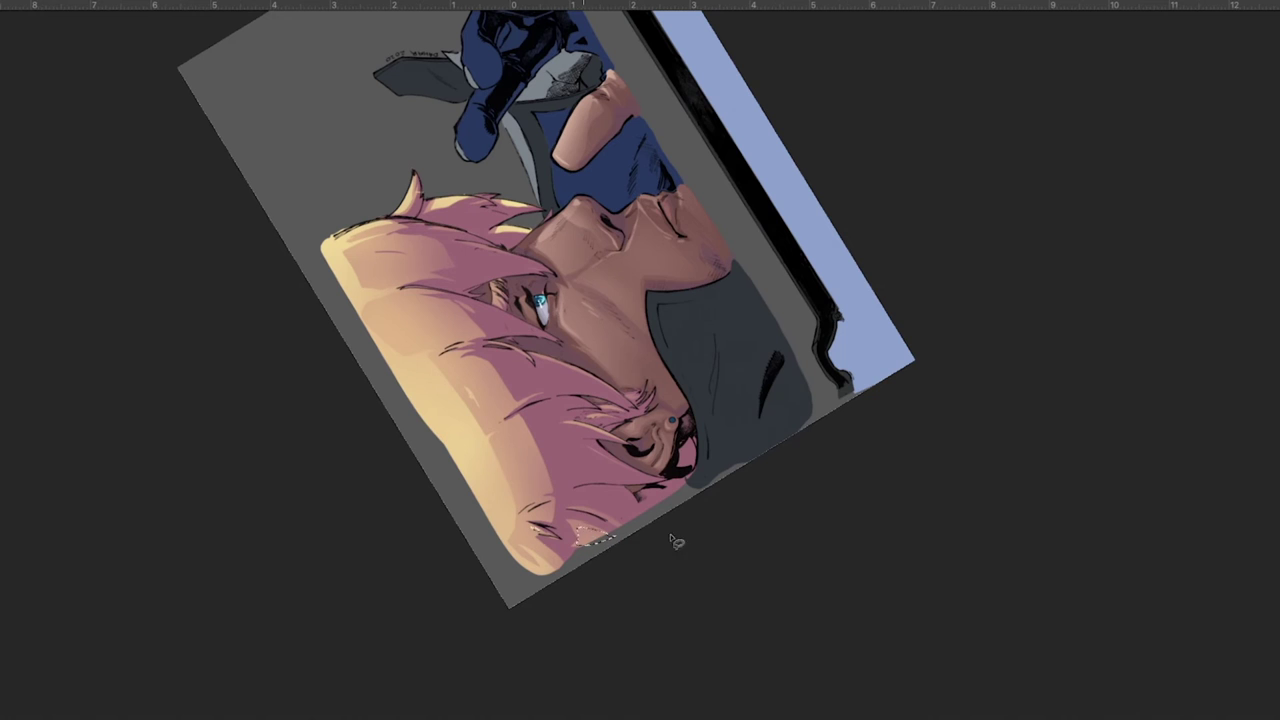
Lasso thin highlight shapes along the crown strands and the outer hair tips near the face
key(r)
drag(546, 387, 394, 330)
key(l)
mouse_move(417, 237)
mouse_down()
mouse_move(451, 251)
mouse_move(572, 200)
mouse_up()
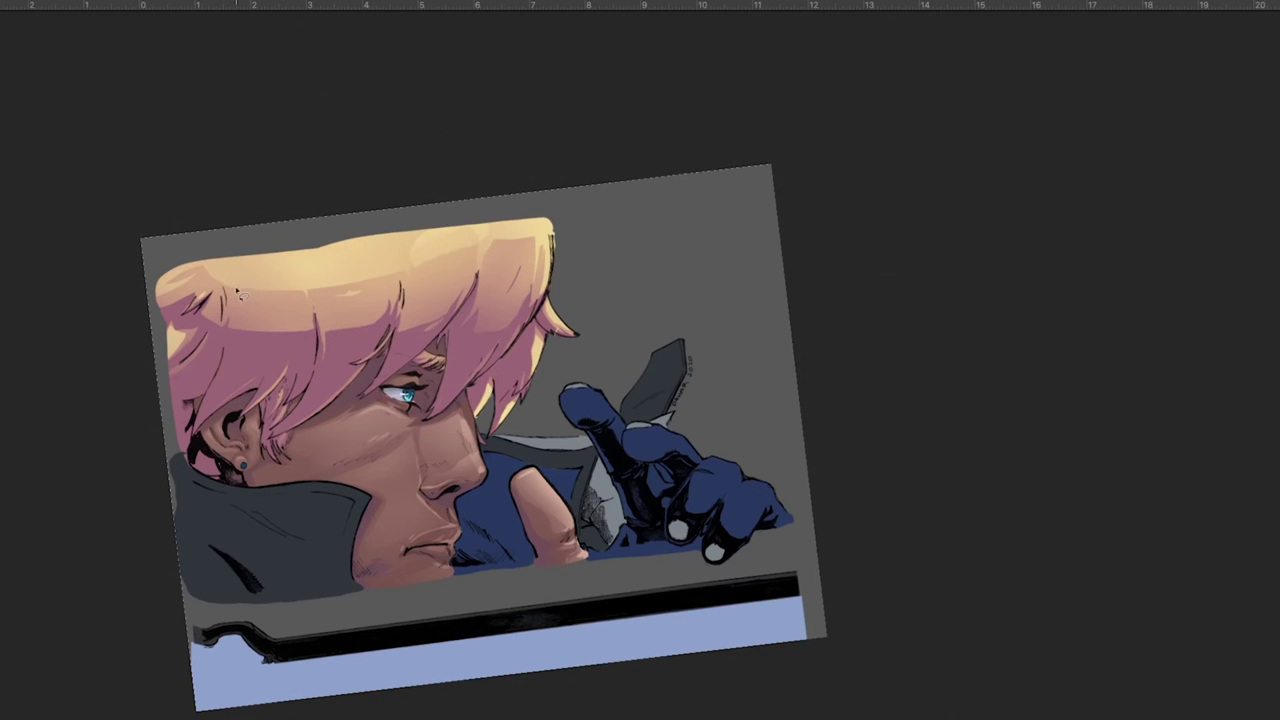
mouse_move(306, 292)
mouse_down()
mouse_move(462, 258)
mouse_move(425, 288)
mouse_move(466, 253)
mouse_move(488, 485)
mouse_up()
key(r)
key(space)
drag(488, 485, 388, 341)
mouse_move(388, 325)
mouse_down()
mouse_move(366, 326)
mouse_move(382, 333)
mouse_up()
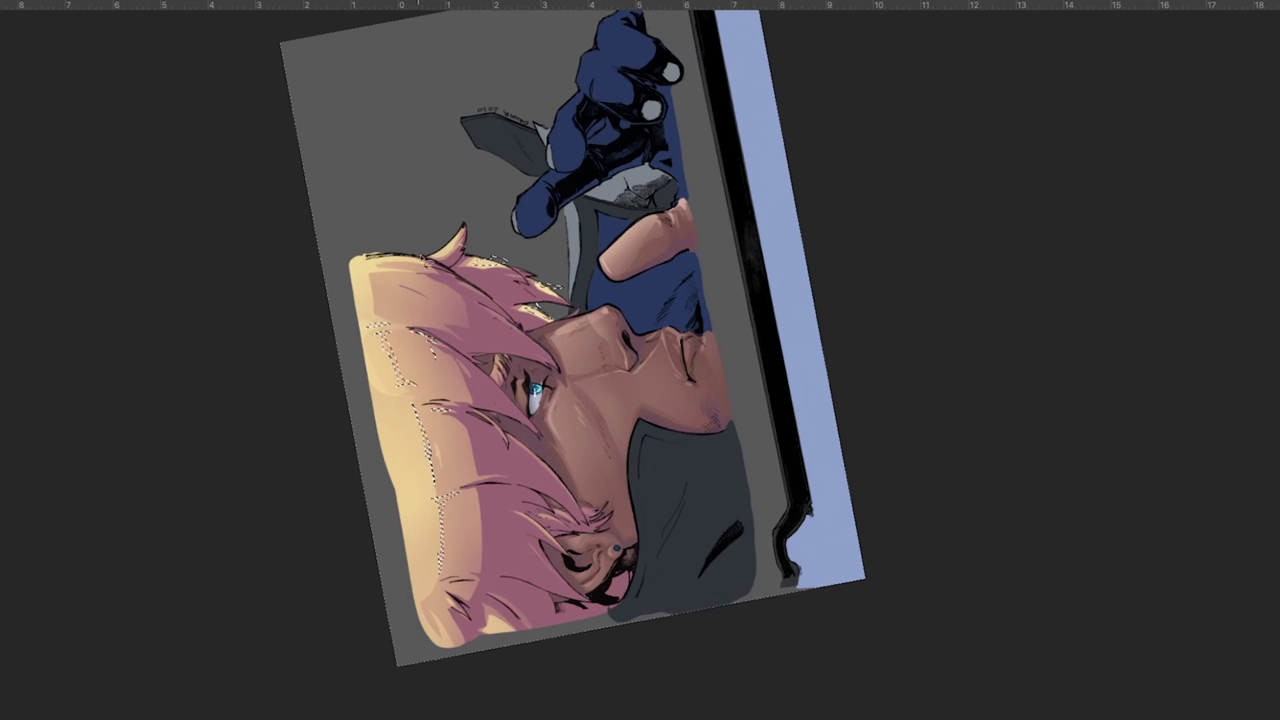
Extend the highlight shapes along the front hairline and crown, fill them with pale yellow streaks, and deselect
drag(371, 298, 323, 250)
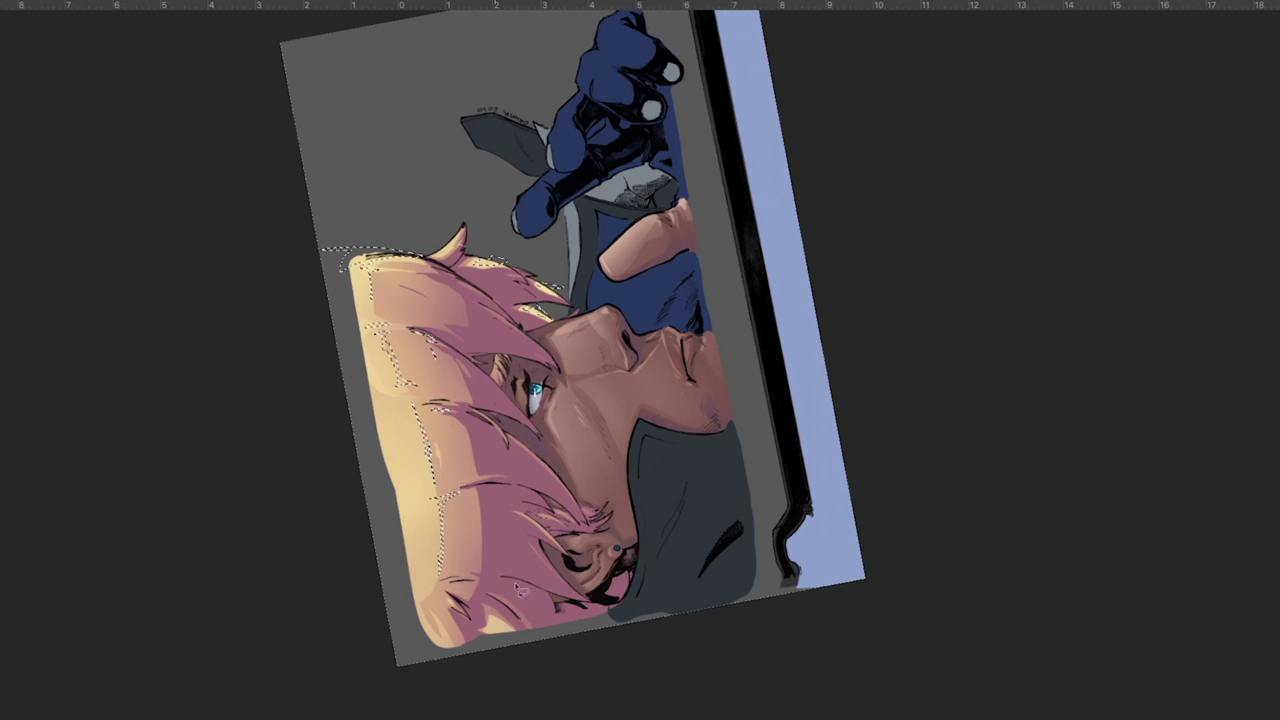
drag(529, 595, 416, 430)
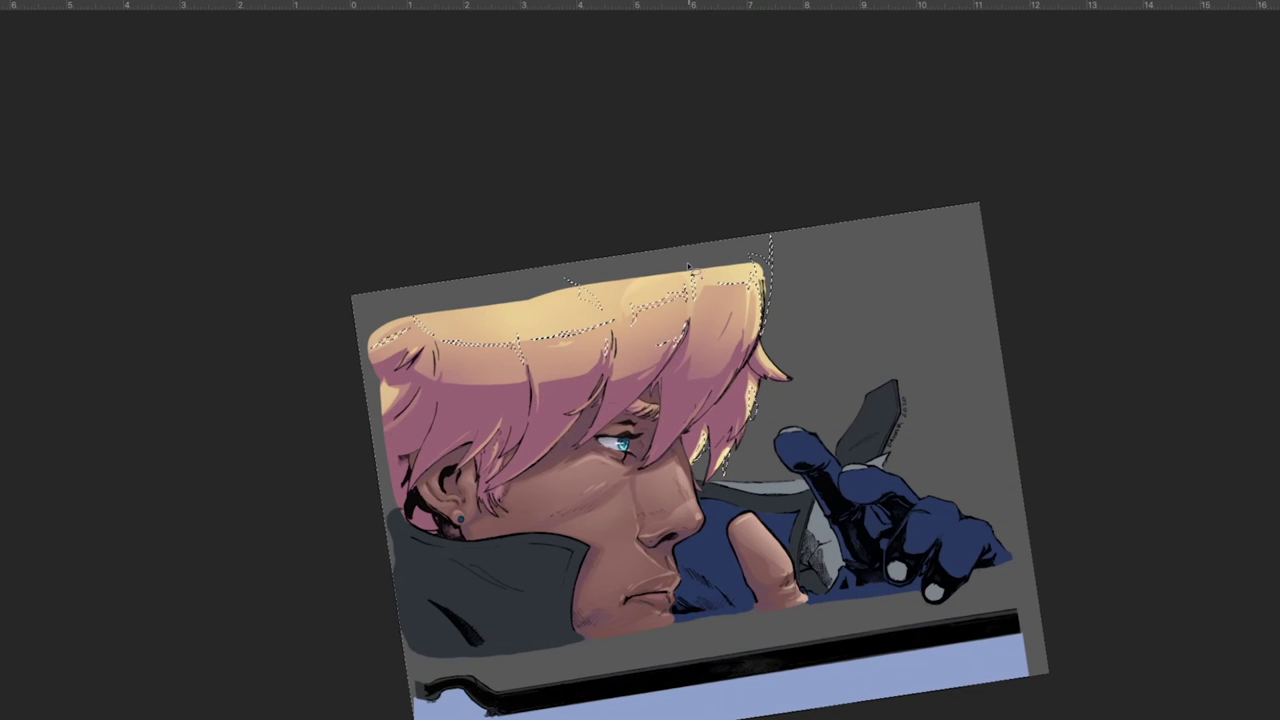
drag(480, 335, 786, 246)
key(ctrl+d)
key(ctrl+plus)
key(ctrl+plus)
drag(835, 458, 564, 434)
key(r)
drag(700, 113, 470, 348)
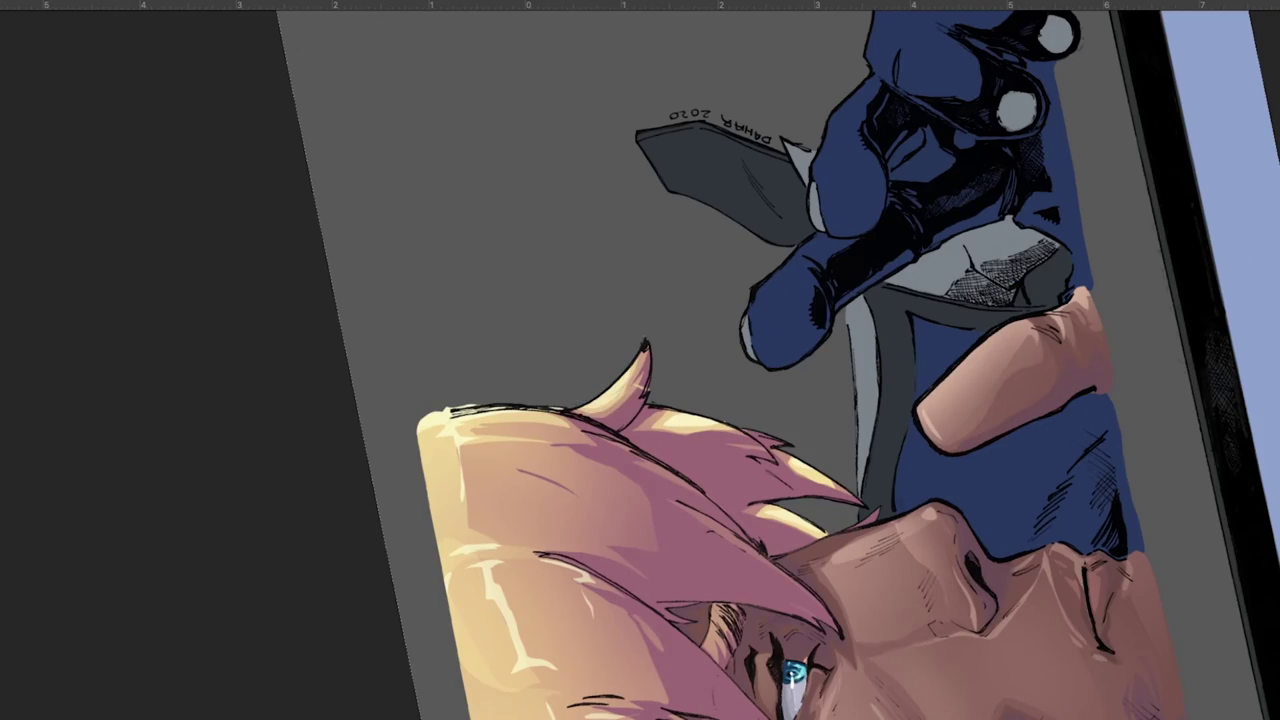
Lasso the lit folds of the blue shirt behind the thumb, brush a lighter blue into them, and deselect
key(ctrl+0)
key(r)
drag(735, 418, 843, 360)
drag(777, 440, 660, 382)
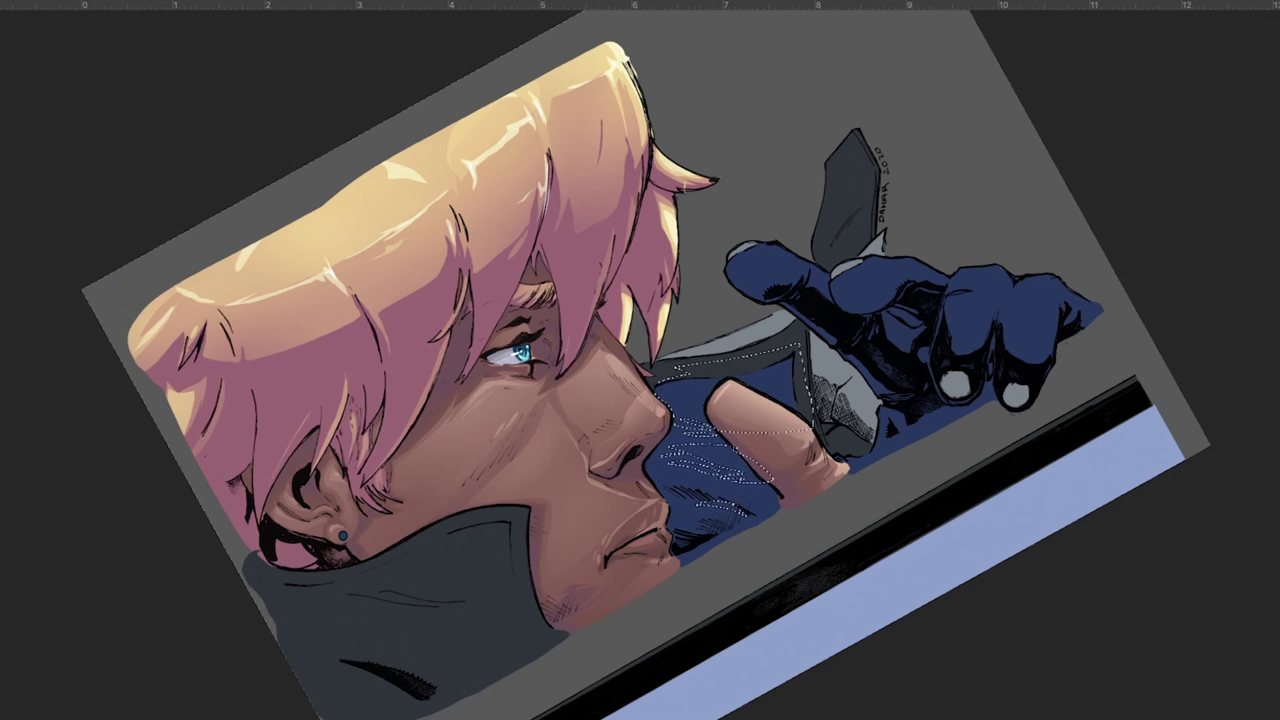
mouse_move(765, 435)
mouse_down()
mouse_move(846, 362)
mouse_move(840, 503)
mouse_move(815, 420)
mouse_up()
key(ctrl+d)
Lasso finer fold shapes on the upper part of the blue shirt and brighten them with light blue
key(l)
drag(653, 388, 734, 384)
mouse_move(808, 408)
mouse_down()
mouse_move(722, 420)
mouse_move(745, 470)
mouse_move(690, 462)
mouse_move(672, 400)
mouse_up()
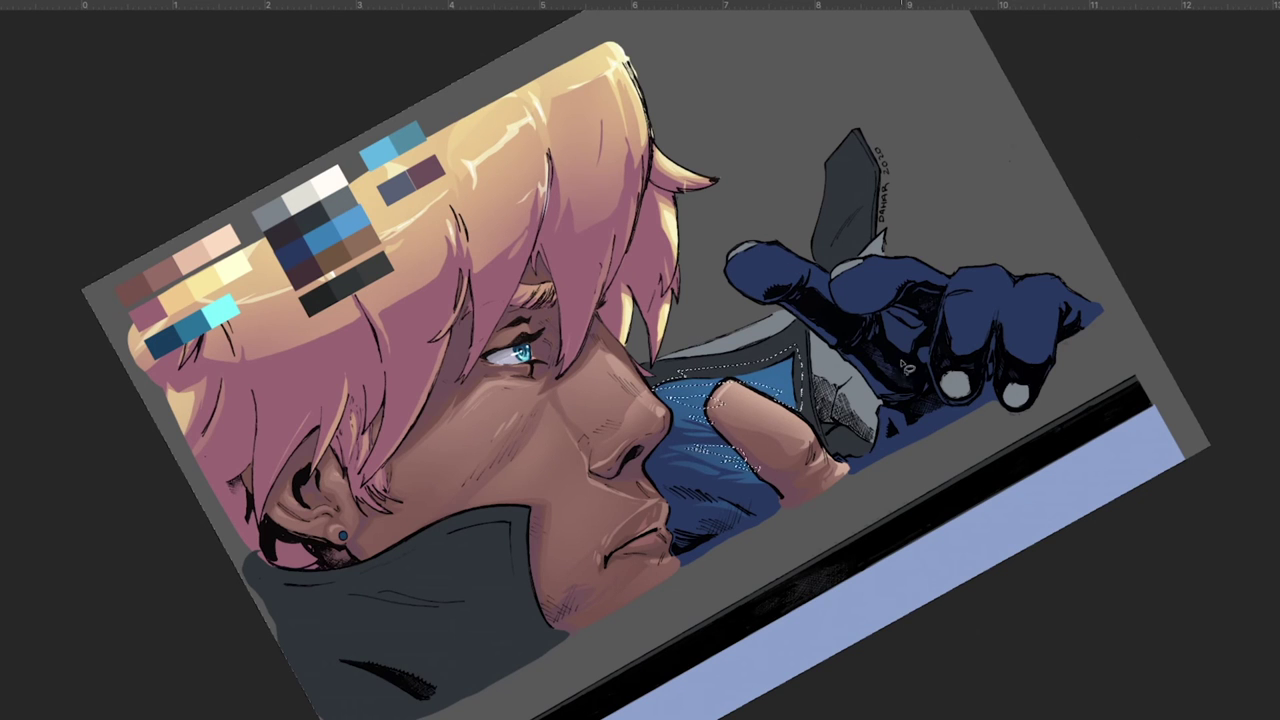
drag(705, 497, 666, 360)
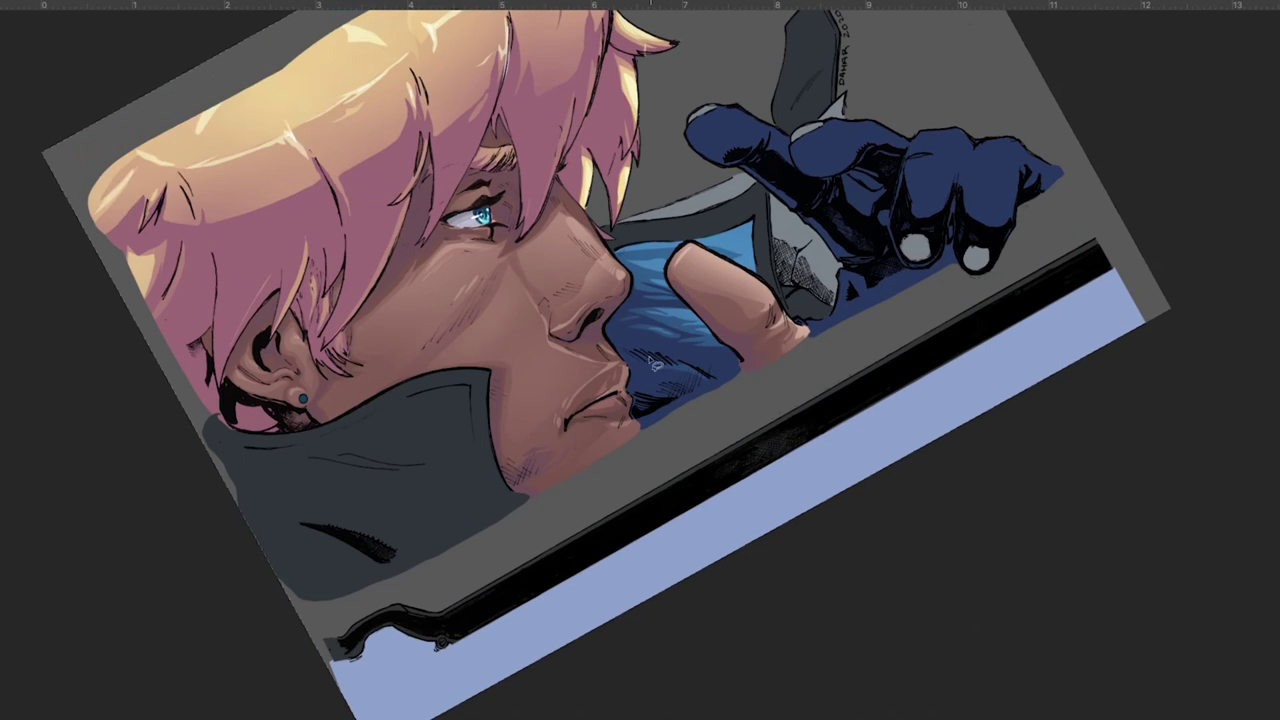
Lasso the lower part of the blue shirt beside the mouth, brush a muted purplish tone into it, and deselect
click(685, 350)
mouse_move(612, 331)
mouse_down()
mouse_move(673, 310)
mouse_move(746, 370)
mouse_up()
key(b)
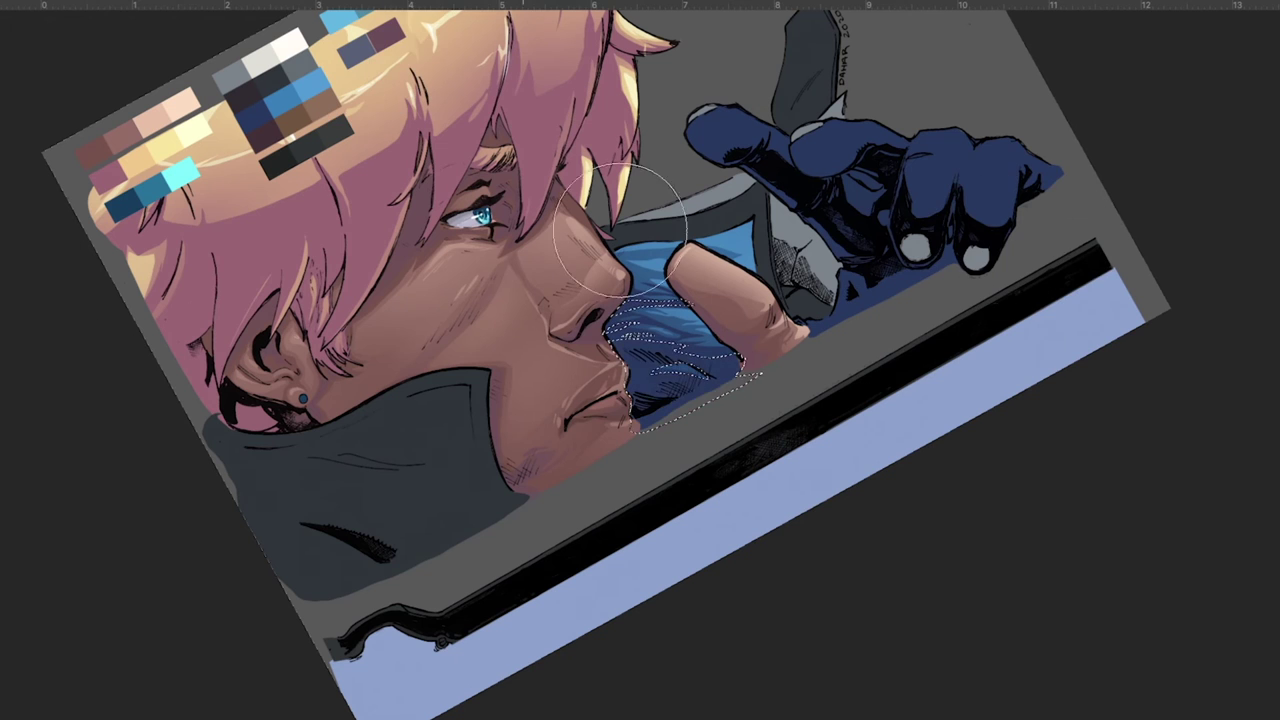
key(ctrl+d)
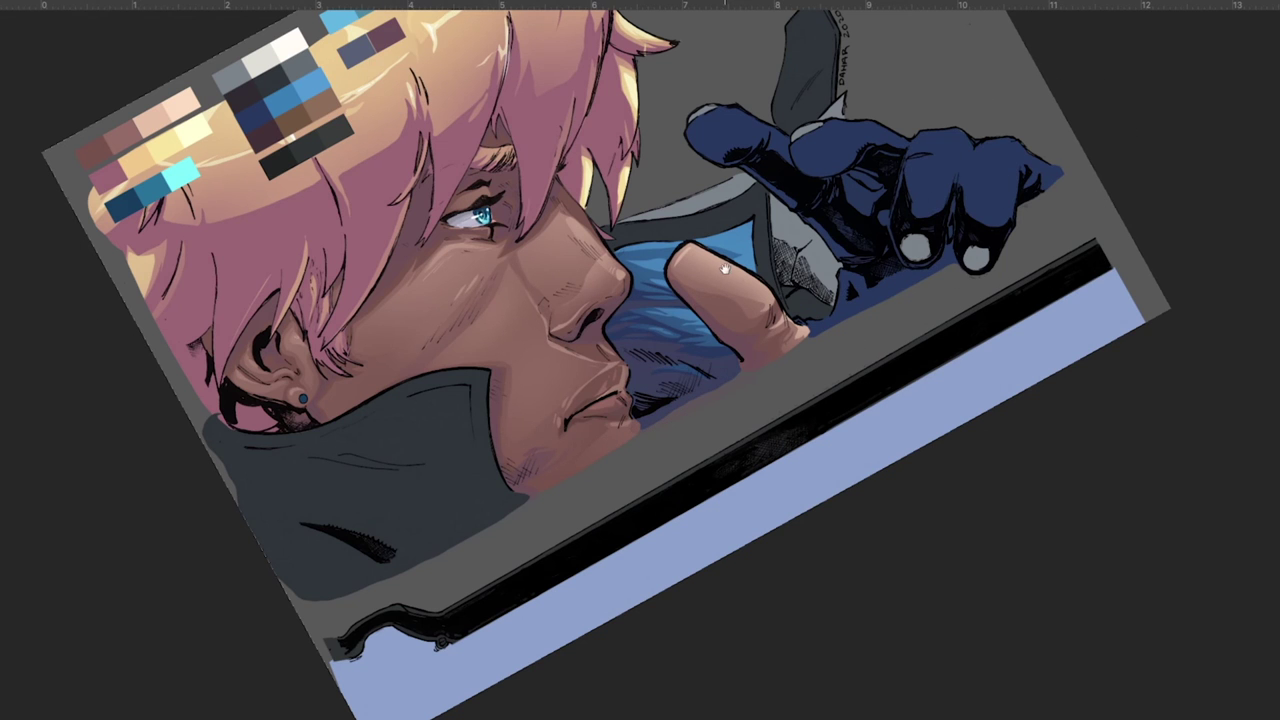
Add a small light accent to the blue shirt's upper corner along the collar edge
drag(316, 233, 263, 308)
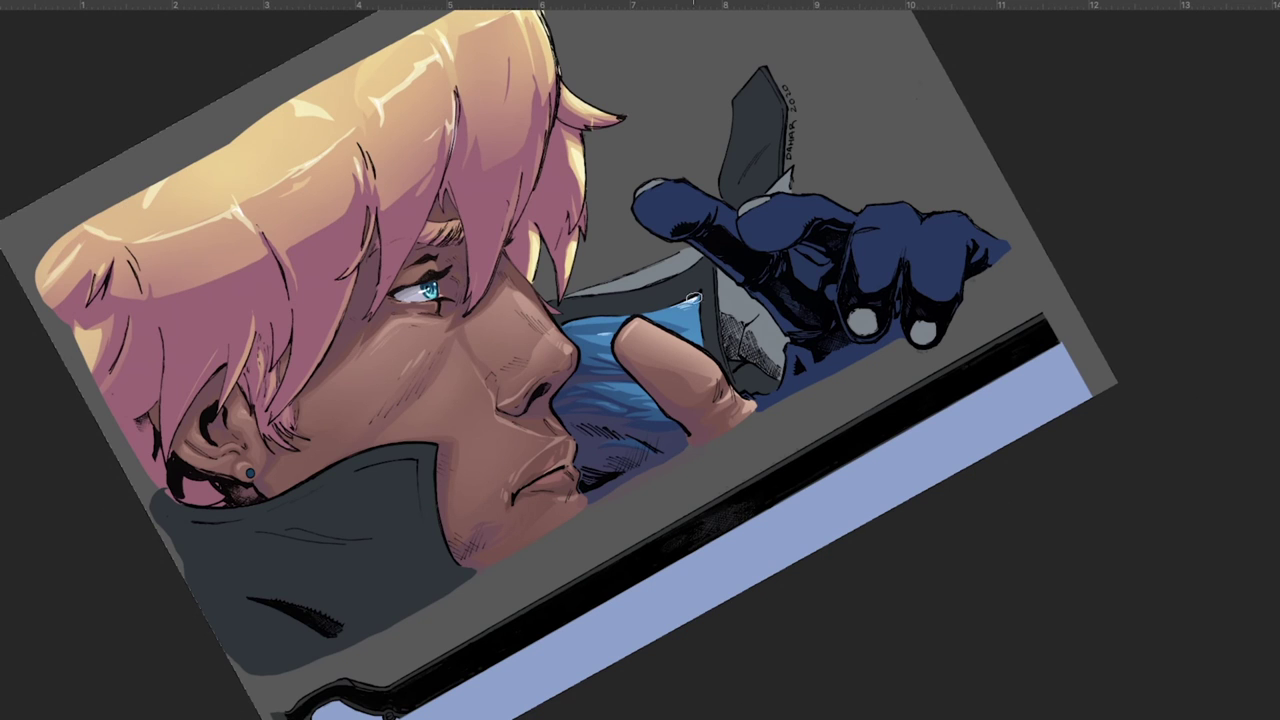
key(ctrl+z)
key(ctrl+shift+z)
mouse_move(701, 293)
mouse_down()
mouse_move(681, 326)
mouse_move(698, 343)
mouse_up()
Lasso the lit upper sides of the gloved hand's index finger, second finger and outer edge
drag(851, 221, 742, 212)
drag(641, 196, 638, 210)
mouse_move(717, 213)
mouse_down()
mouse_move(670, 177)
mouse_move(643, 188)
mouse_up()
key(r)
drag(857, 240, 428, 242)
drag(357, 114, 372, 117)
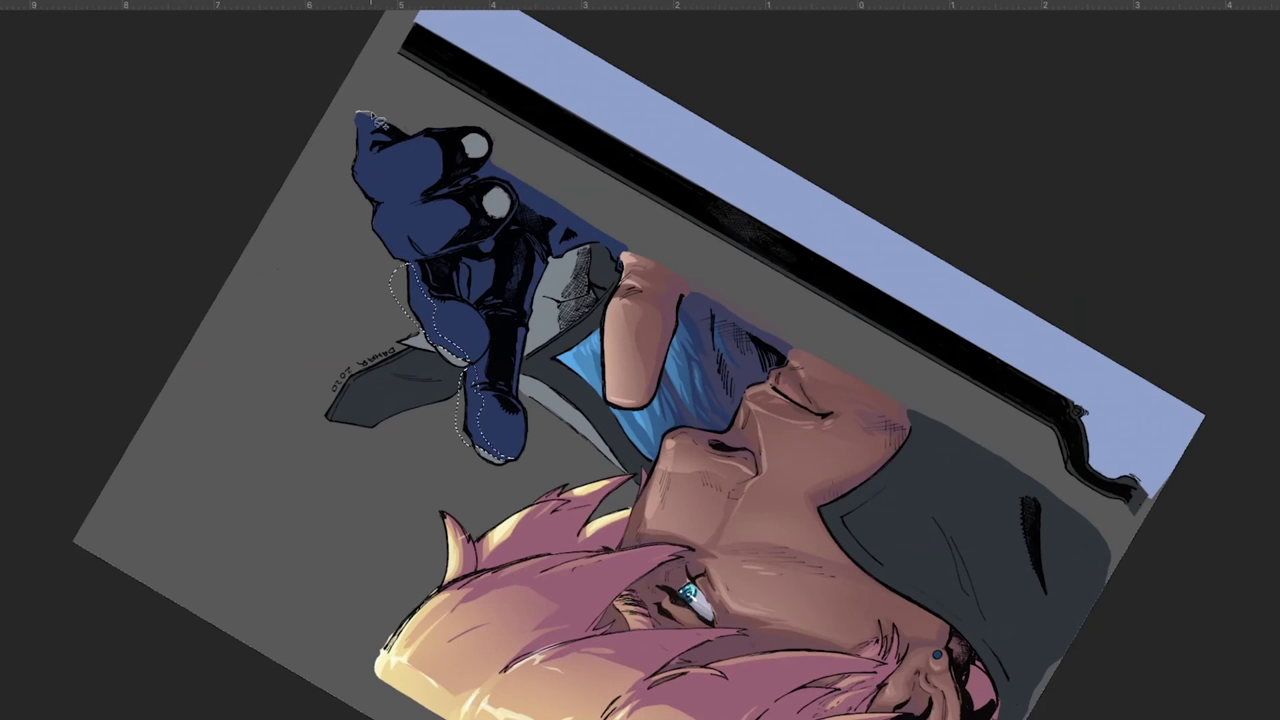
mouse_move(379, 167)
mouse_down()
mouse_move(428, 175)
mouse_move(392, 212)
mouse_move(455, 239)
mouse_move(370, 224)
mouse_up()
Add the lit planes of the remaining gloved fingers, the palm and the index finger's underside to the selection
key(r)
mouse_move(279, 364)
mouse_down()
mouse_move(684, 229)
mouse_move(752, 254)
mouse_up()
mouse_move(818, 286)
mouse_down()
mouse_move(826, 323)
mouse_move(819, 286)
mouse_up()
mouse_move(790, 383)
mouse_down()
mouse_move(748, 428)
mouse_move(801, 402)
mouse_move(742, 272)
mouse_up()
key(r)
drag(602, 242, 690, 253)
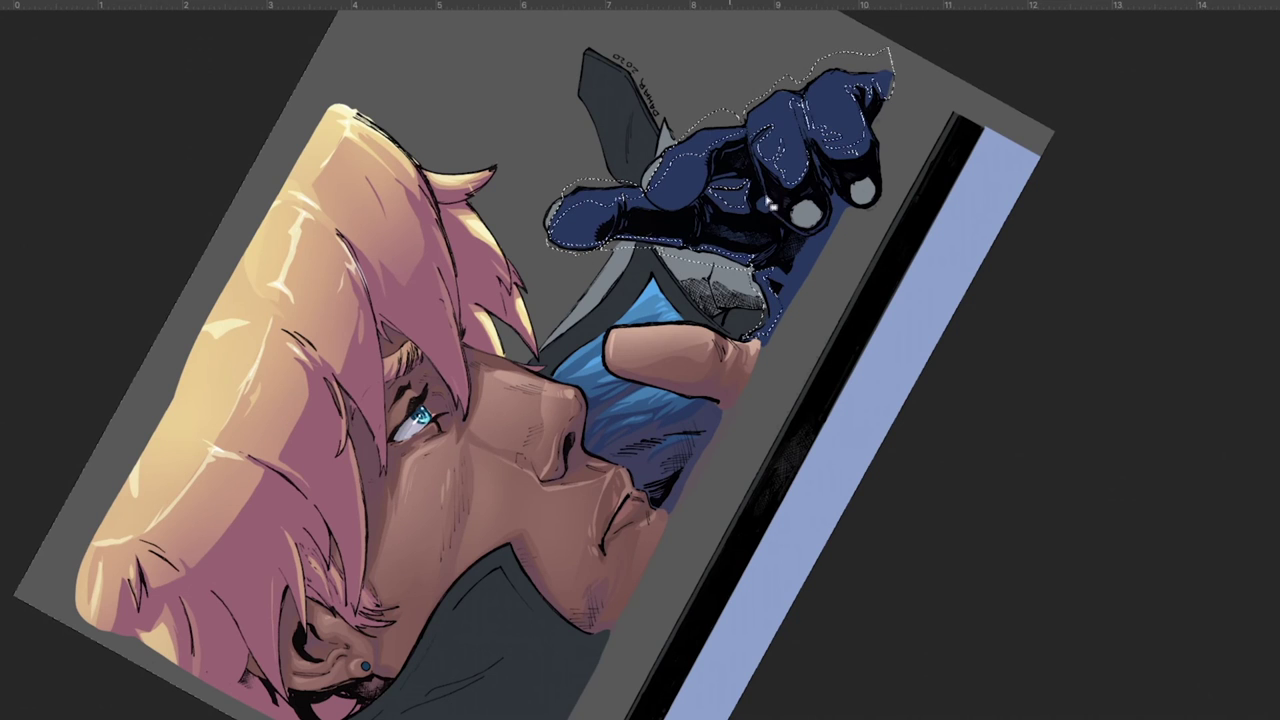
Sample a blue from the palette swatches and brush it into the selected areas of the gloved hand
alt+click(195, 396)
drag(775, 312, 656, 250)
drag(575, 185, 820, 57)
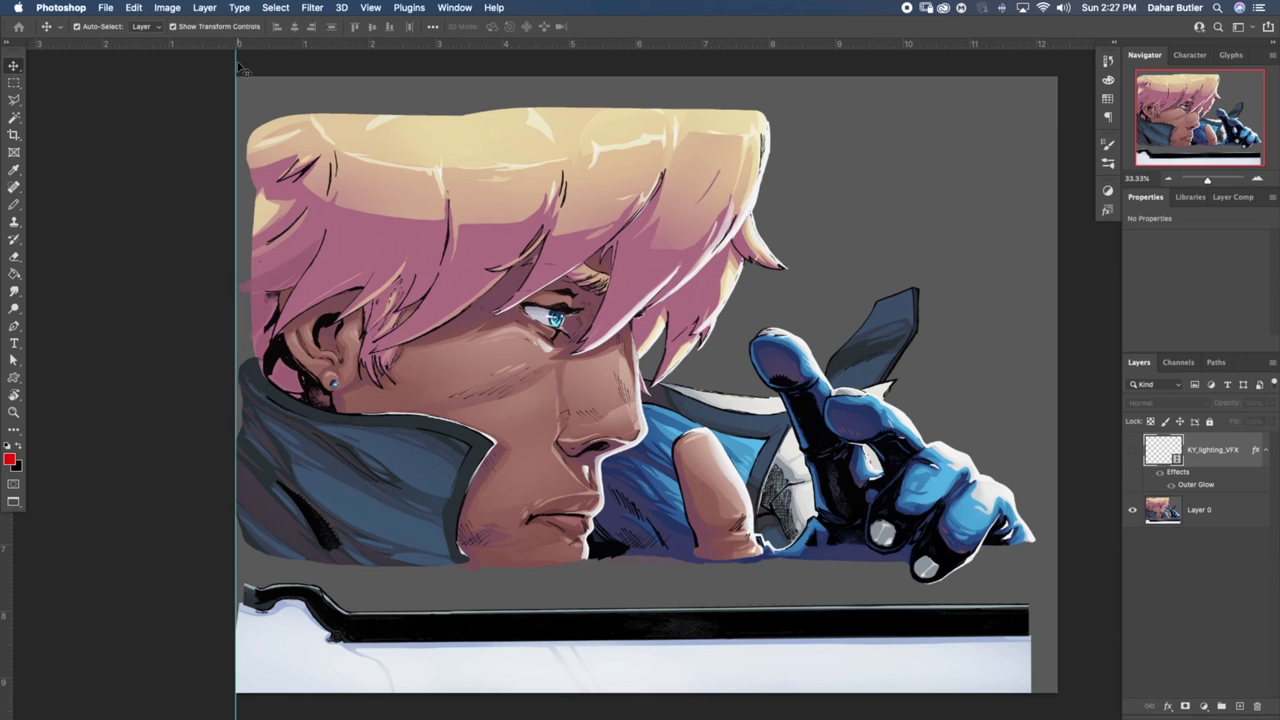
Remove the vertical guide from the canvas edge and display the Timeline for the document
drag(237, 66, 226, 42)
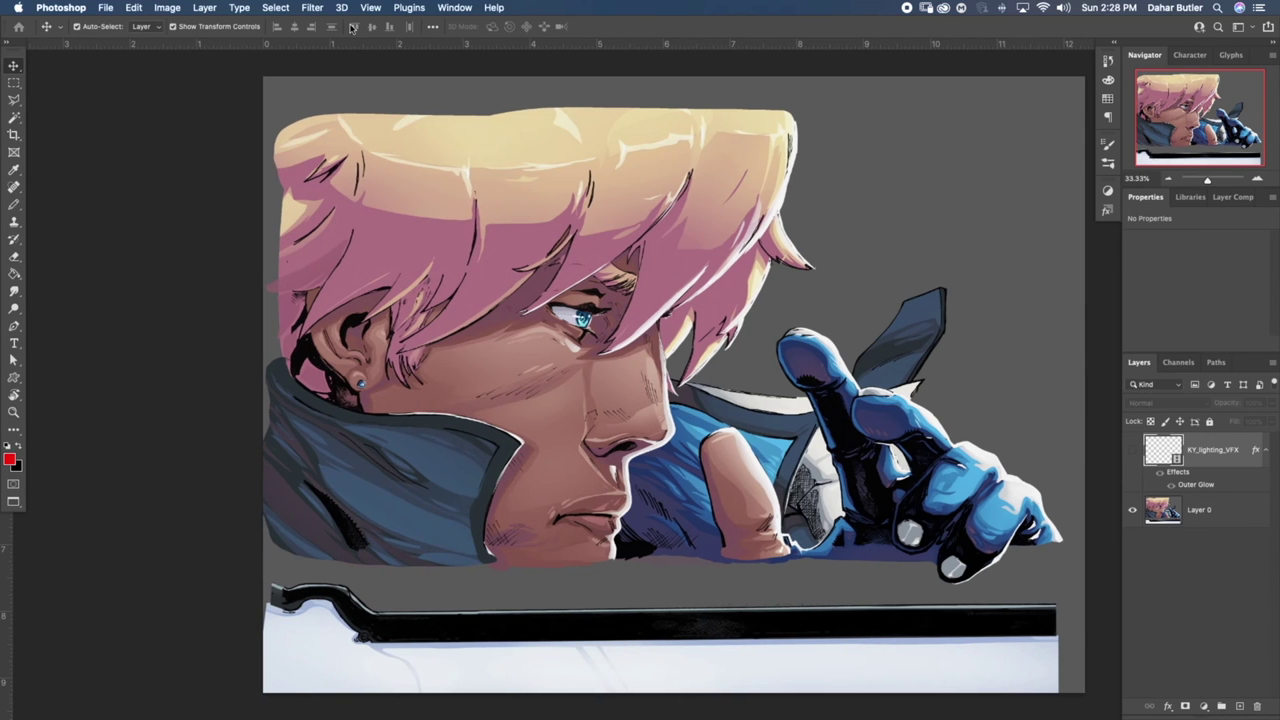
click(370, 7)
mouse_move(458, 10)
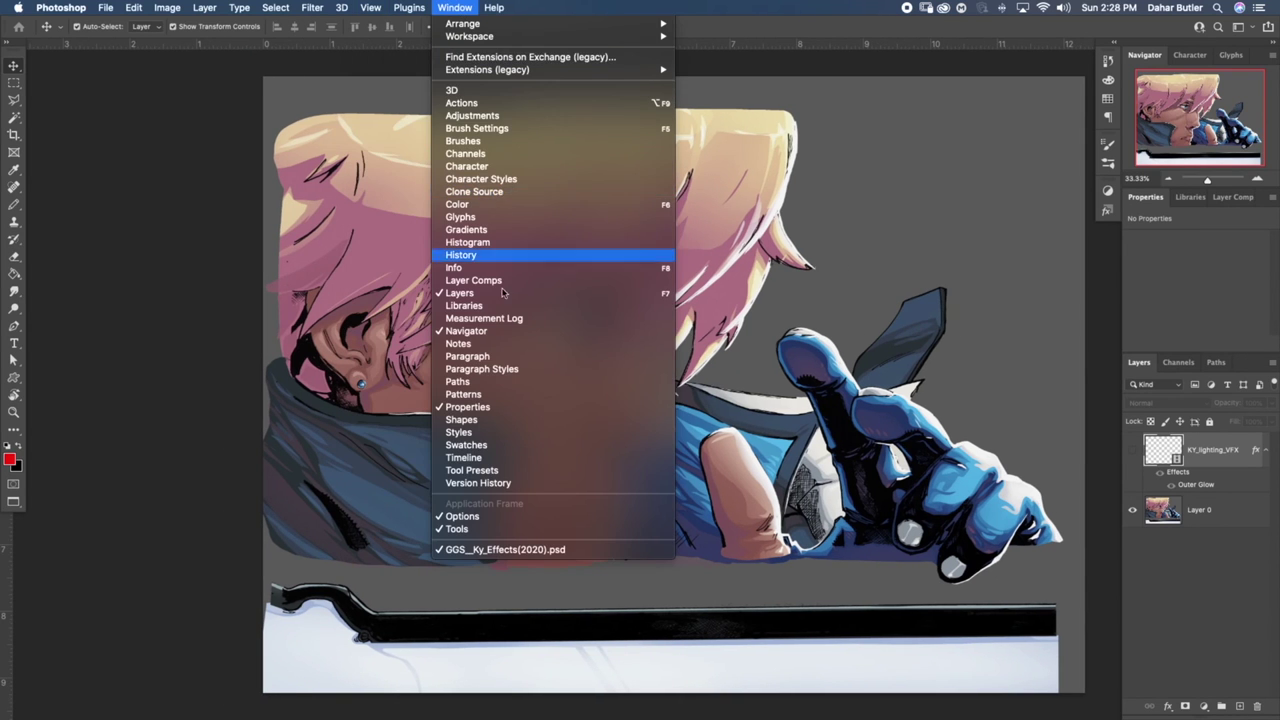
click(463, 457)
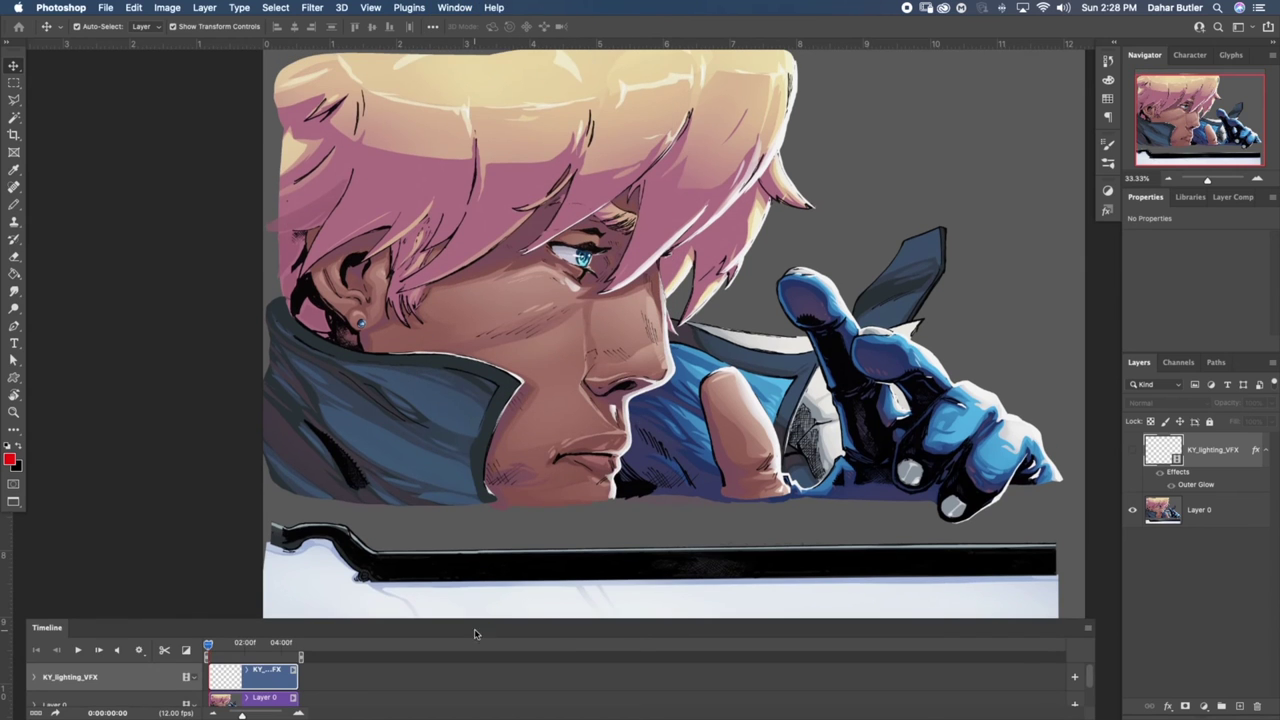
Create a new blank video layer above the lighting layer and delete it again
click(204, 7)
mouse_move(330, 279)
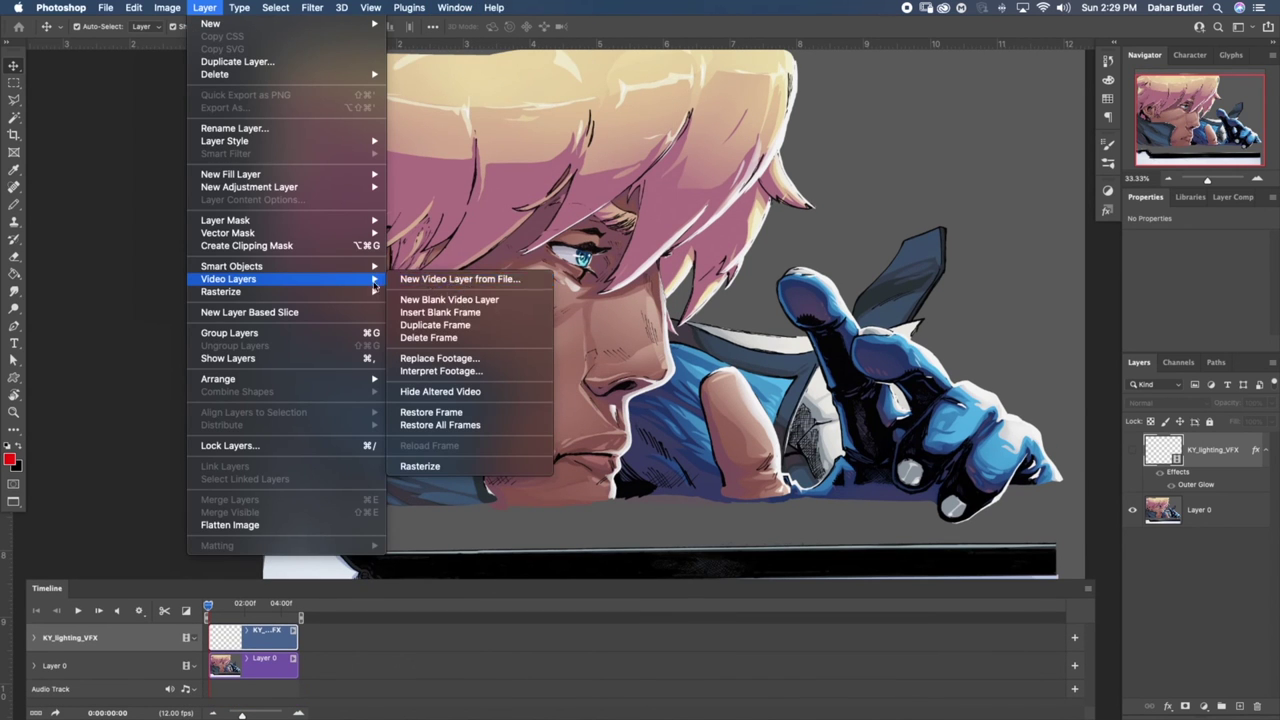
click(449, 299)
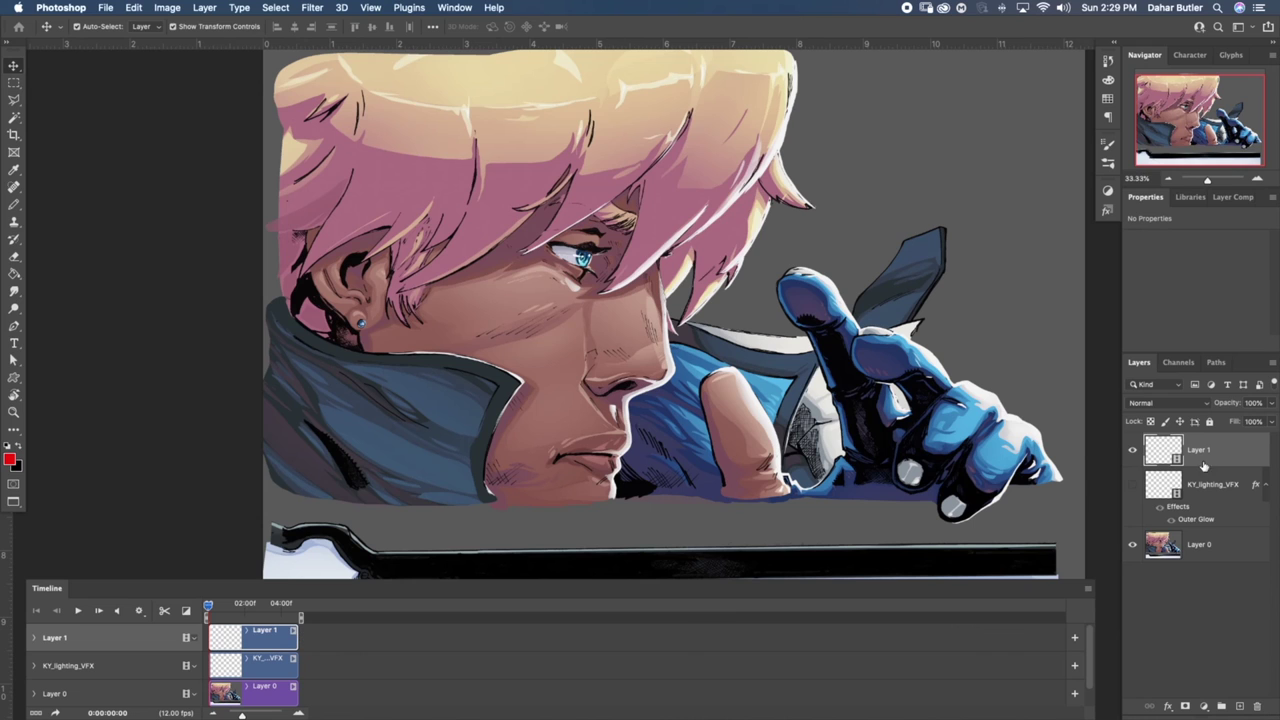
click(1257, 706)
click(738, 248)
Make the KY_lighting_VFX layer visible and play the lightning animation over the illustration
click(1132, 450)
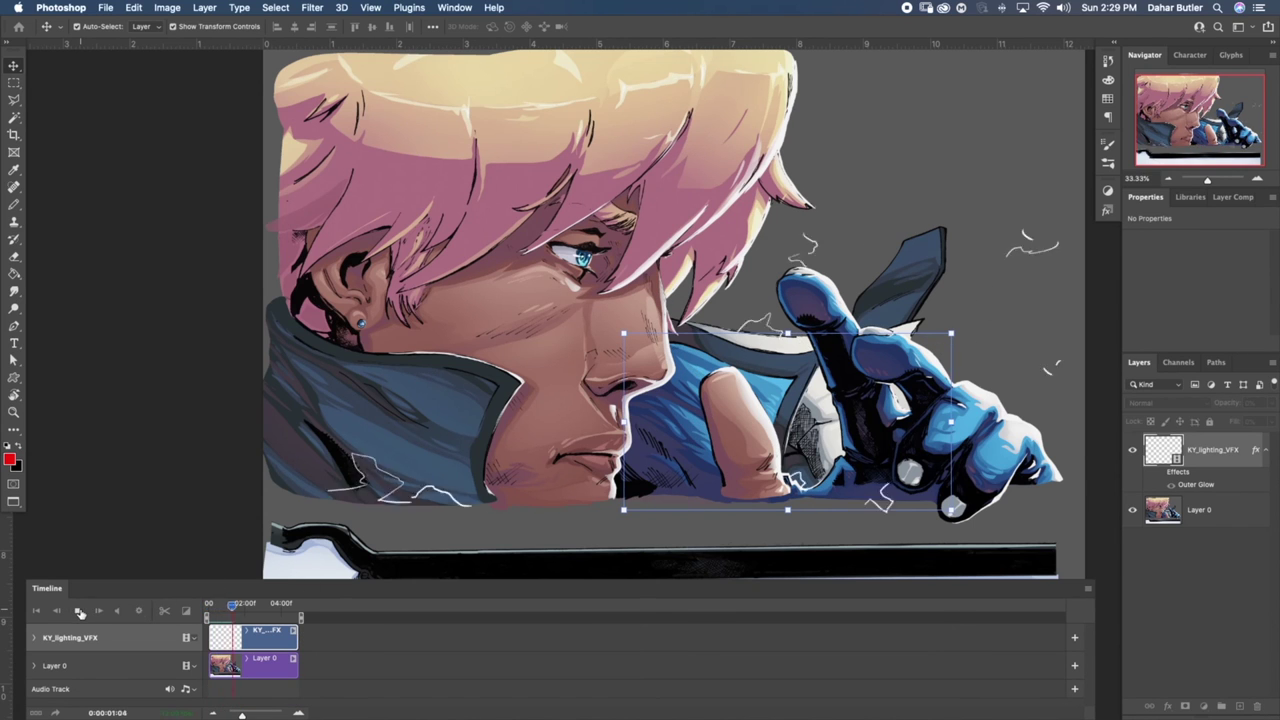
click(80, 612)
click(240, 575)
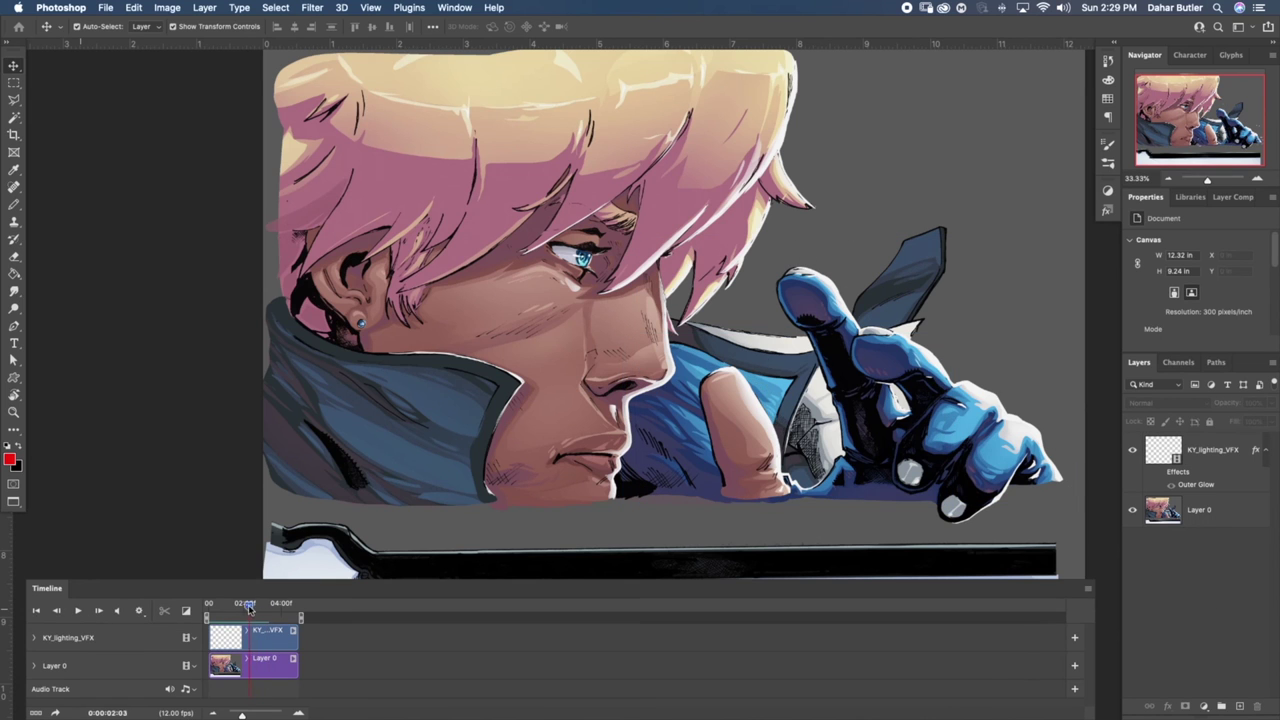
click(78, 610)
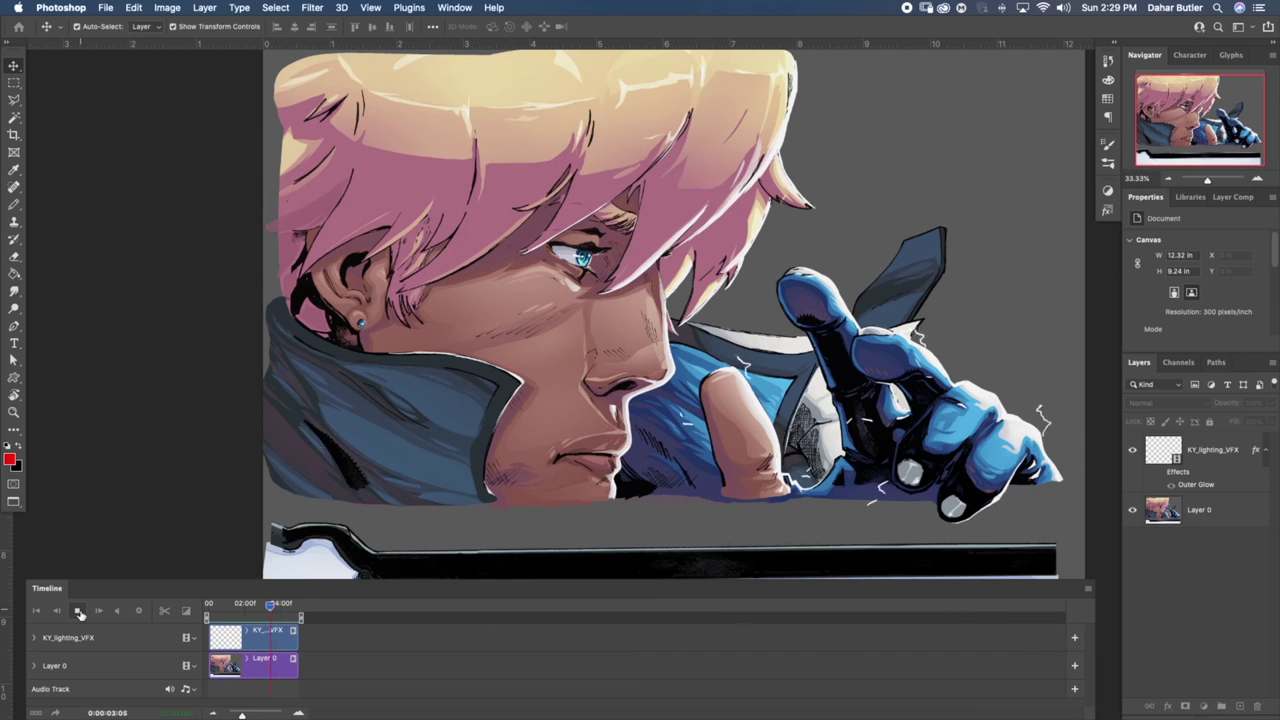
click(80, 613)
Scrub through the lightning frames on an enlarged time scale and park the playhead at 0:00:01:03
drag(228, 608, 238, 610)
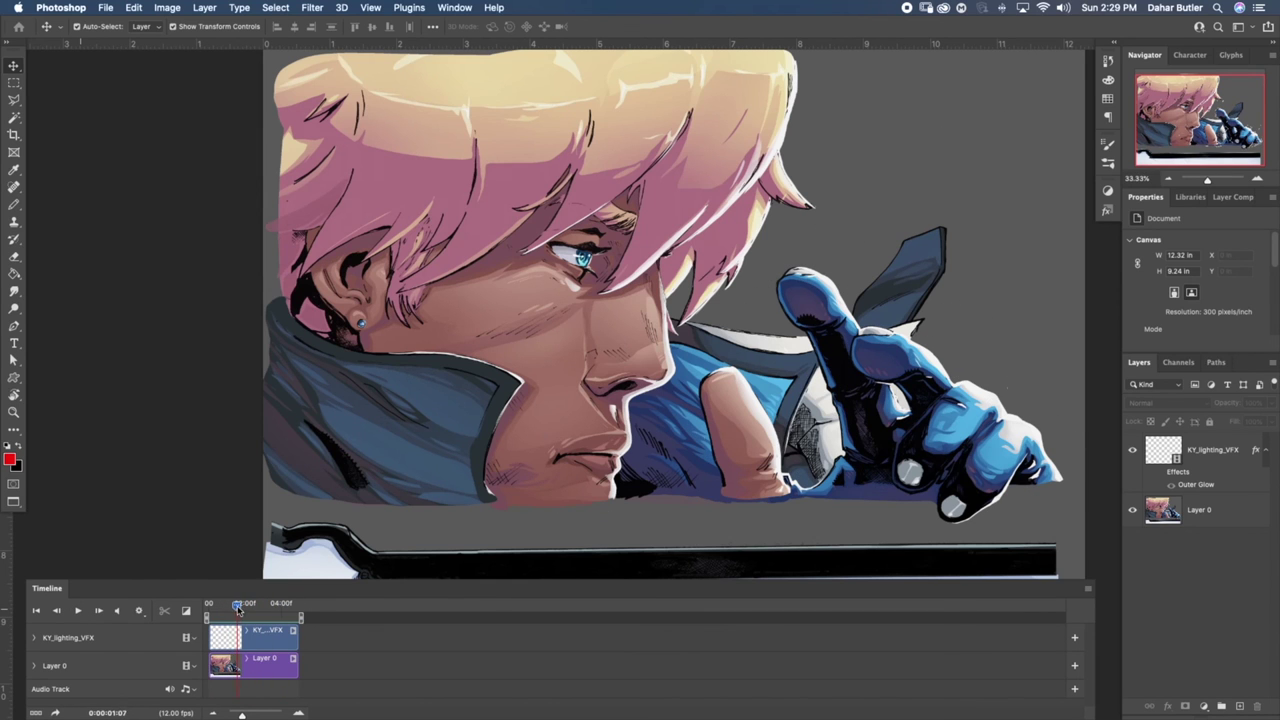
drag(241, 714, 254, 716)
drag(387, 608, 328, 609)
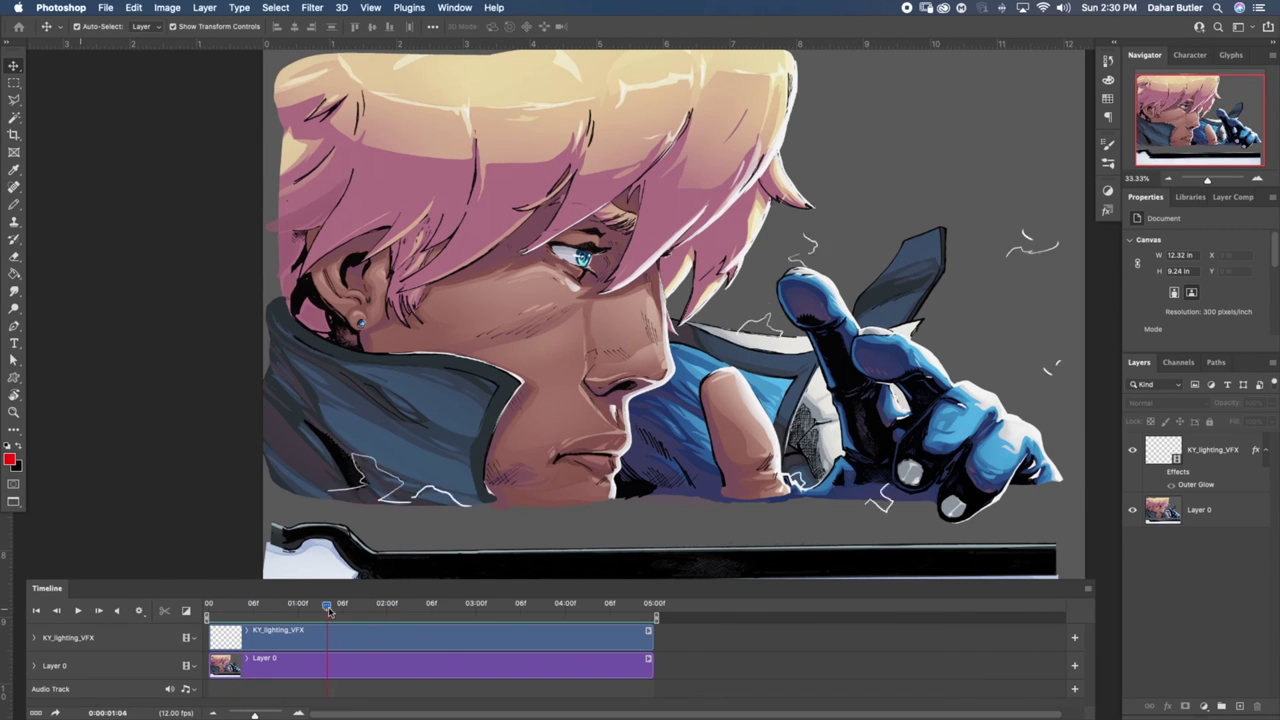
mouse_move(255, 715)
mouse_down()
mouse_move(268, 715)
mouse_move(254, 716)
mouse_up()
drag(269, 610, 312, 609)
Turn on the cyan Outer Glow effect for the KY_lighting_VFX layer and play the animation to preview it
double_click(1187, 474)
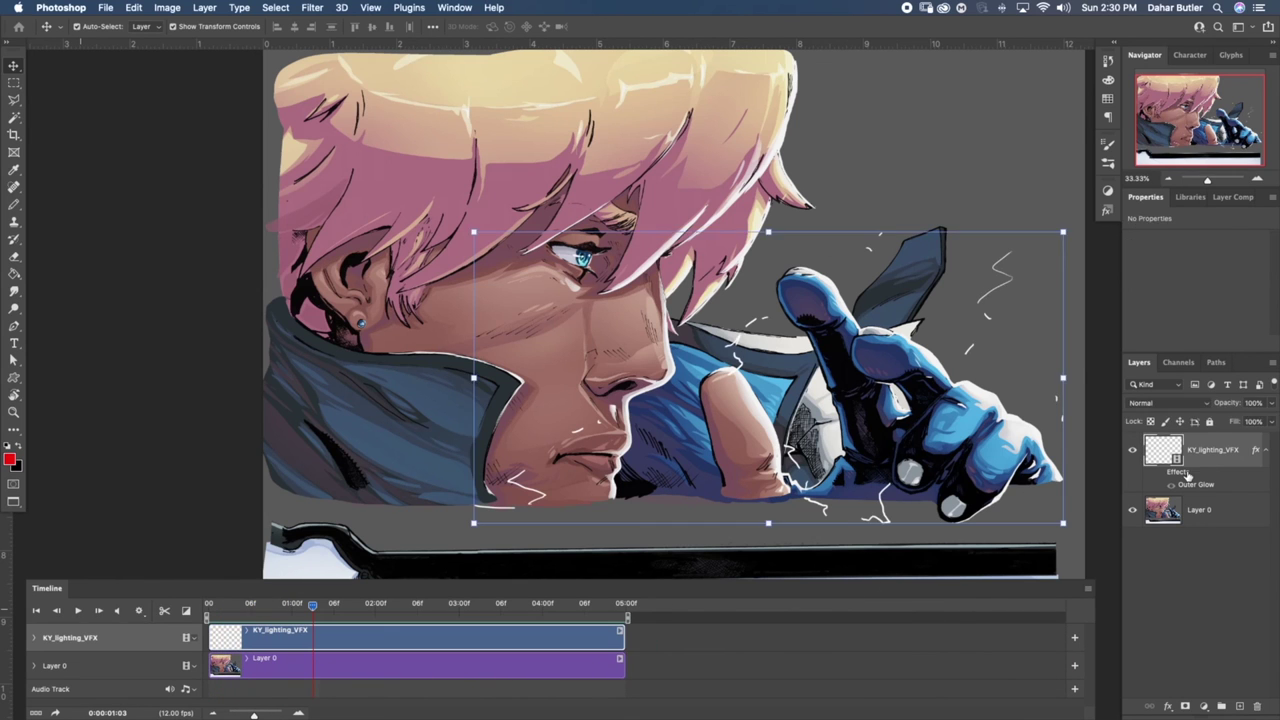
click(684, 259)
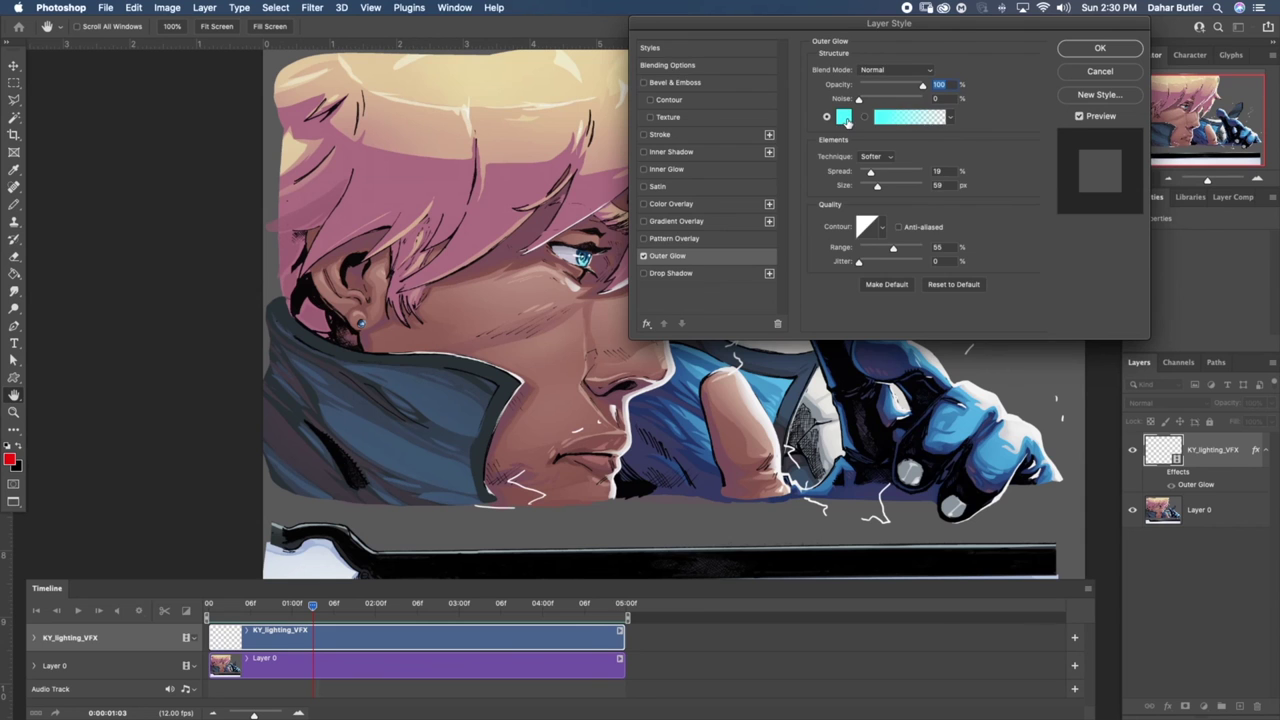
click(1112, 52)
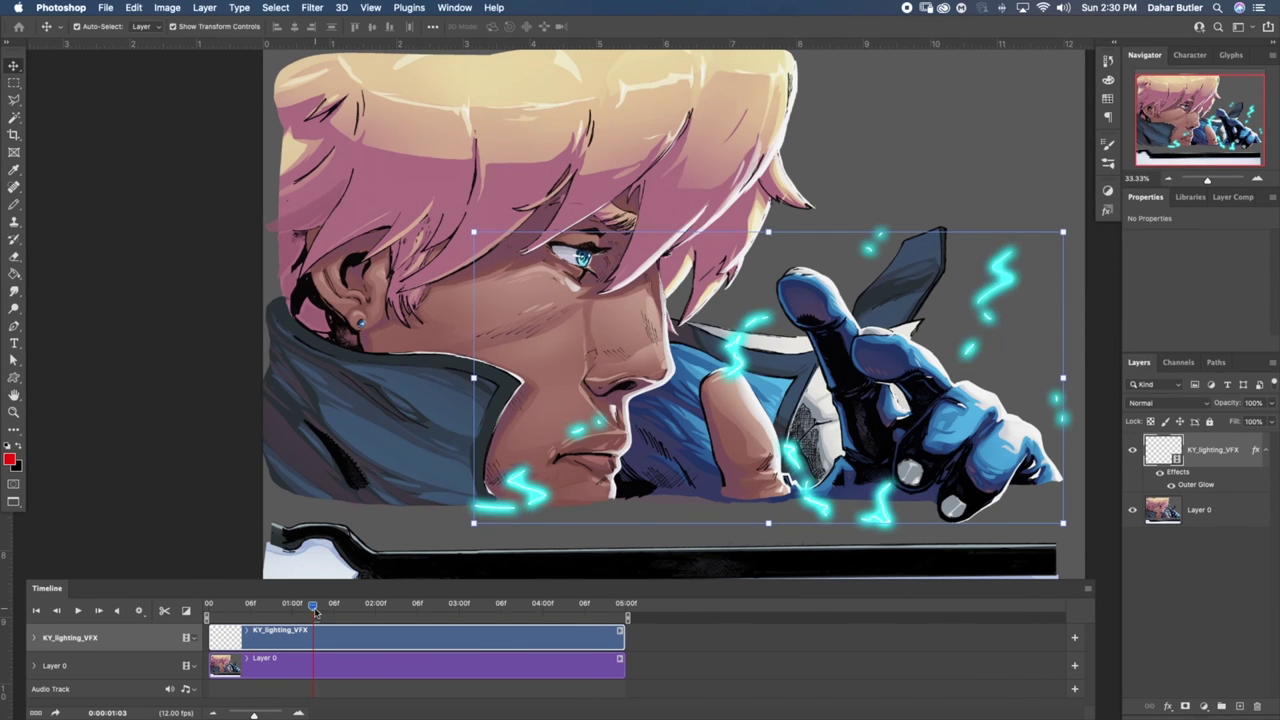
key(space)
click(1198, 609)
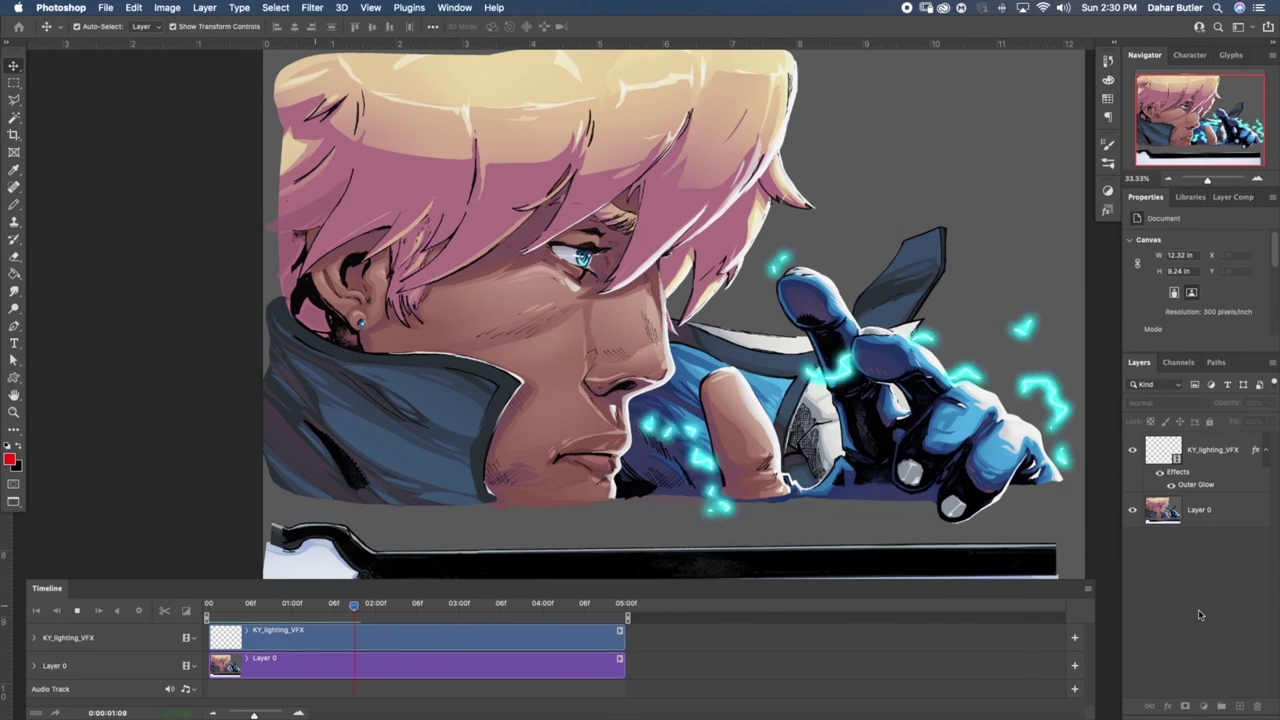